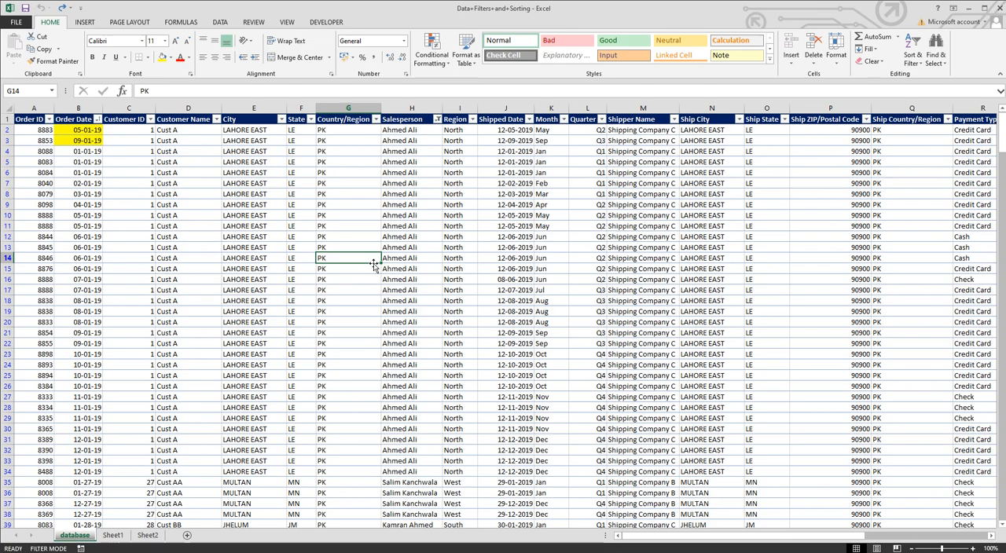
Step: Inspect the order records in the worksheet, checking the country, month and order date cells
{"action": "left_click", "coordinate": [474, 248]}
{"action": "left_click", "coordinate": [551, 247]}
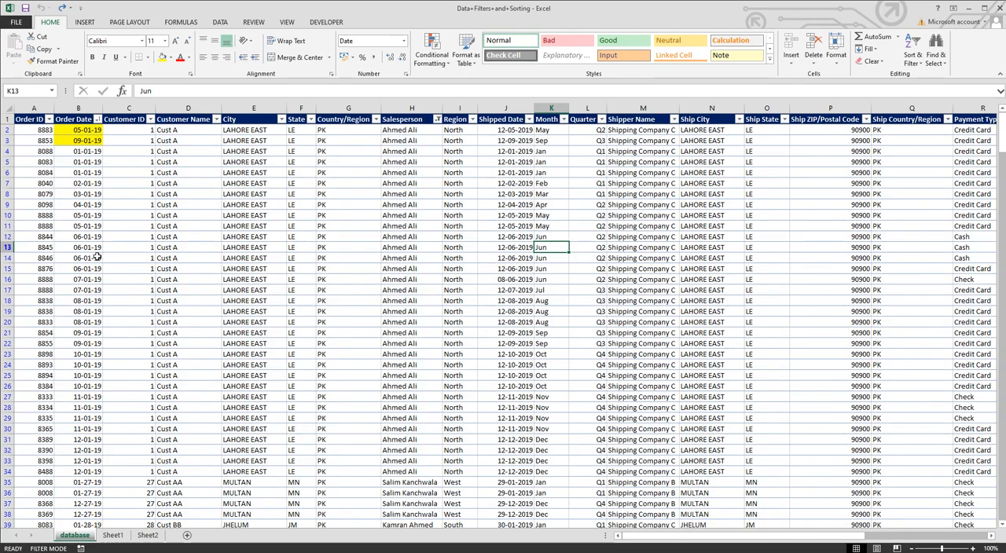
{"action": "left_click", "coordinate": [227, 236]}
{"action": "left_click", "coordinate": [149, 237]}
{"action": "left_click", "coordinate": [164, 217]}
{"action": "left_click", "coordinate": [55, 221]}
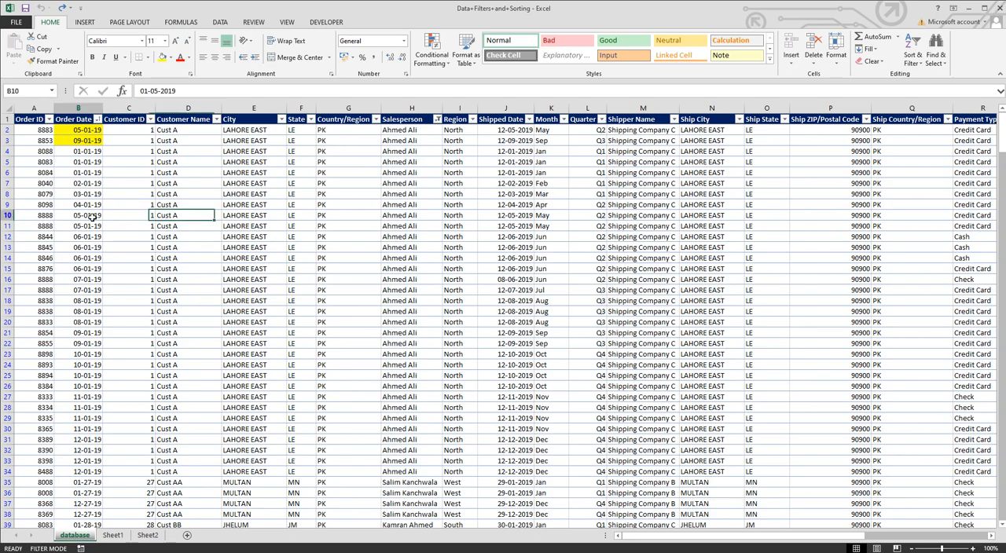
{"action": "left_click", "coordinate": [46, 217]}
{"action": "left_click", "coordinate": [555, 278]}
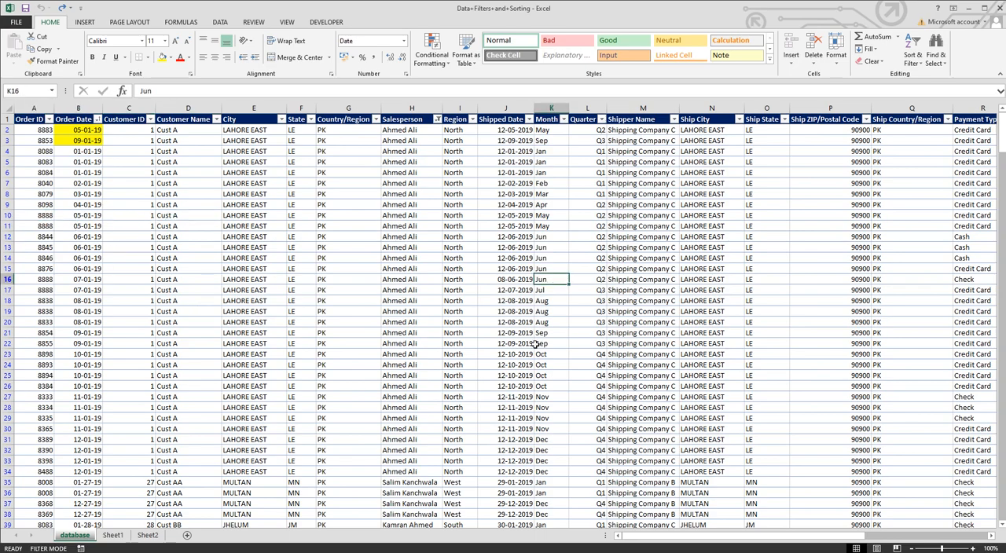
{"action": "scroll", "coordinate": [536, 344], "scroll_direction": "down", "scroll_amount": 11}
{"action": "scroll", "coordinate": [536, 344], "scroll_direction": "up", "scroll_amount": 11}
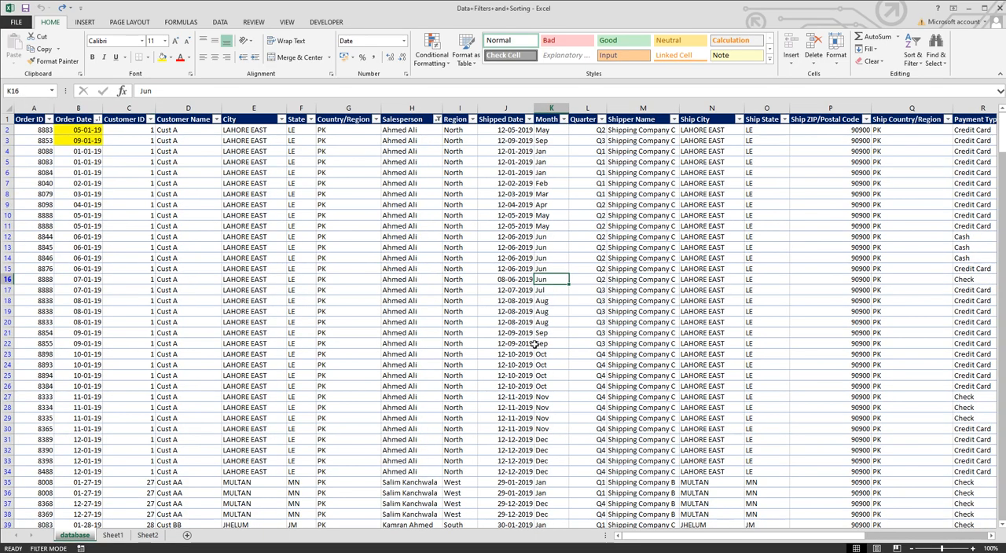
{"action": "scroll", "coordinate": [535, 345], "scroll_direction": "down", "scroll_amount": 3}
{"action": "scroll", "coordinate": [536, 344], "scroll_direction": "up", "scroll_amount": 3}
Step: Select the whole data range and turn the AutoFilter off and back on
{"action": "key", "text": "ctrl+a"}
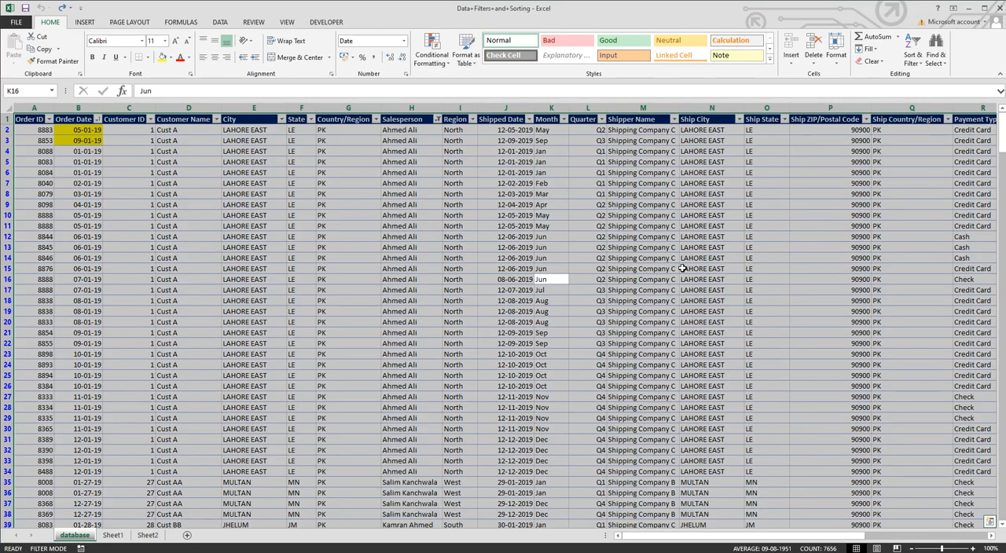
{"action": "left_click", "coordinate": [218, 24]}
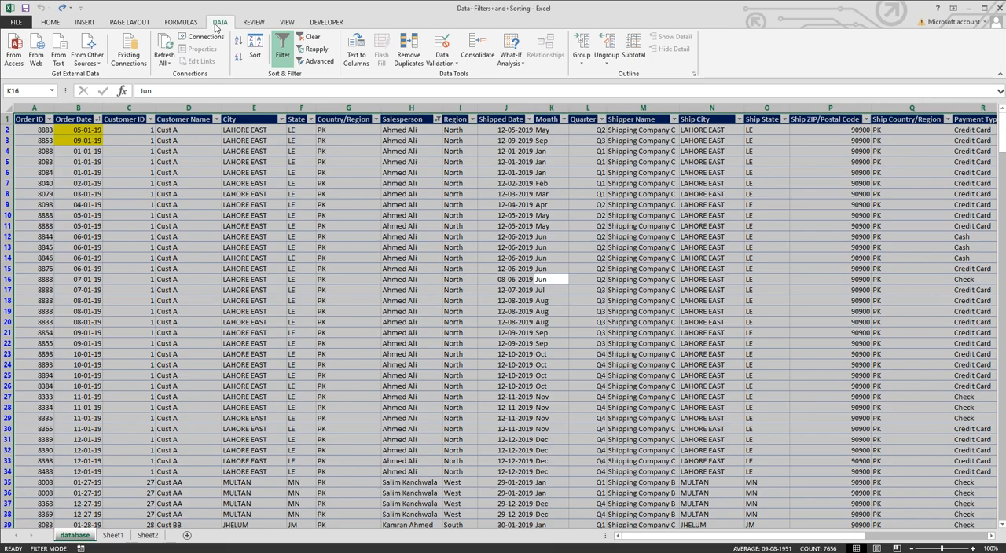
{"action": "left_click", "coordinate": [280, 52]}
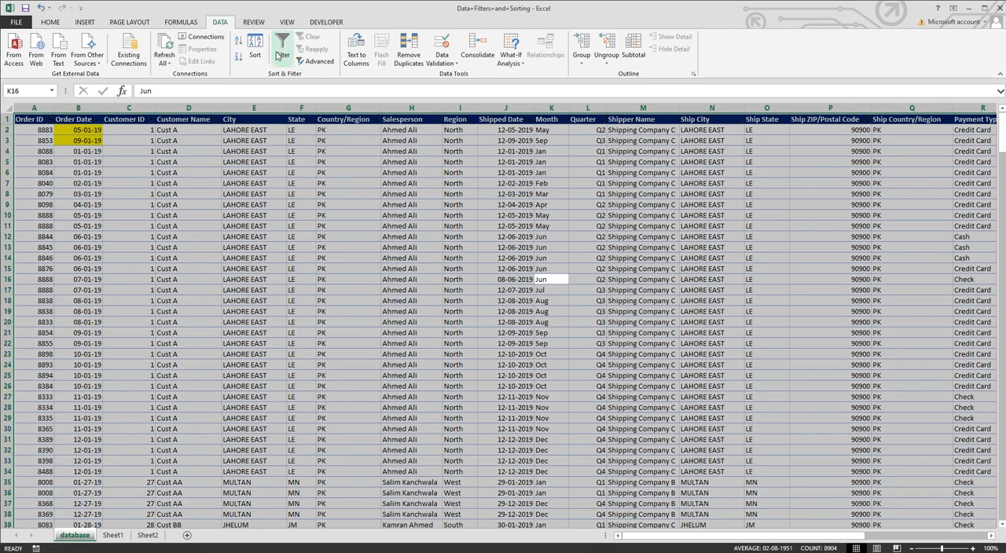
{"action": "left_click", "coordinate": [280, 51]}
Step: Browse the filter lists of the Payment Type, Product Name and Category columns
{"action": "scroll", "coordinate": [280, 55], "scroll_direction": "right", "scroll_amount": 5}
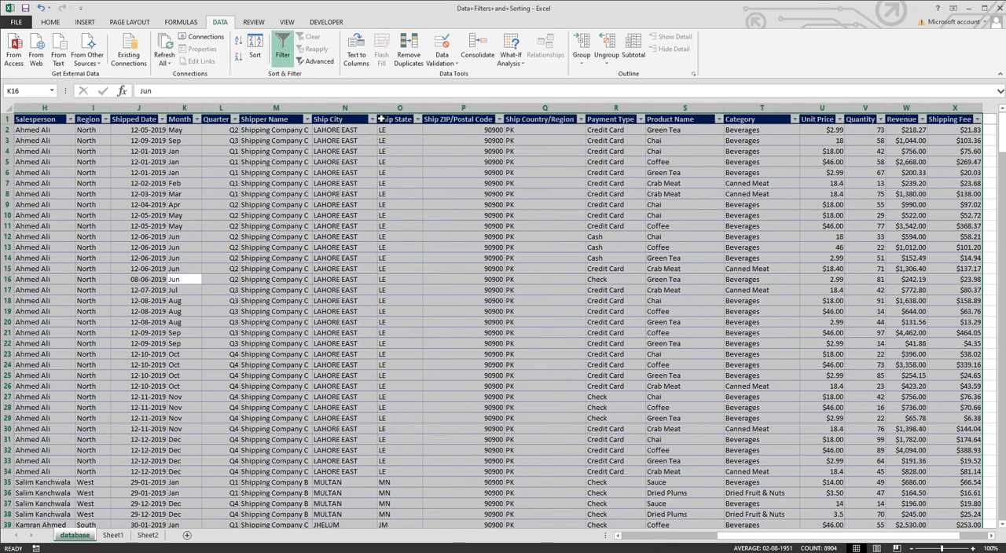
{"action": "left_click", "coordinate": [641, 119]}
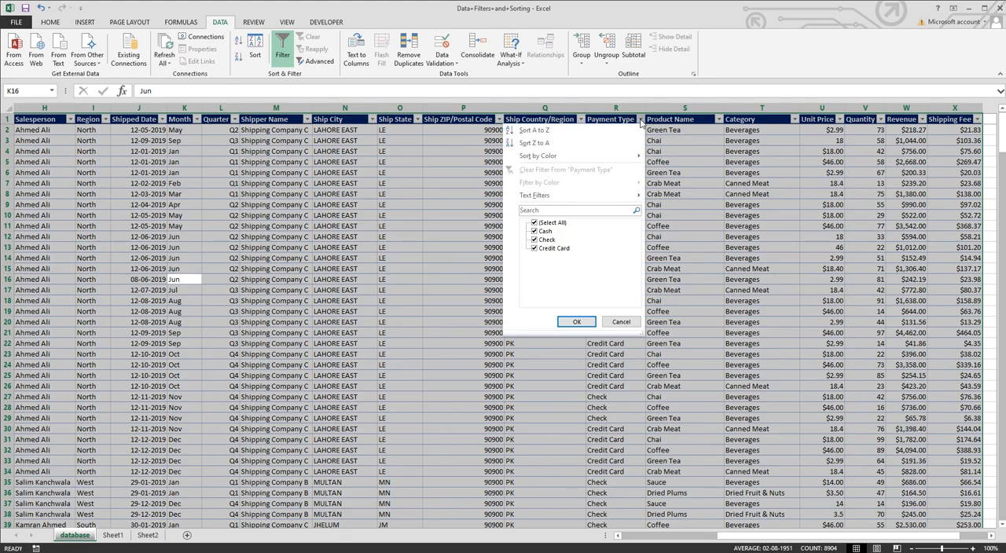
{"action": "left_click", "coordinate": [641, 119]}
{"action": "left_click", "coordinate": [717, 119]}
{"action": "left_click", "coordinate": [717, 120]}
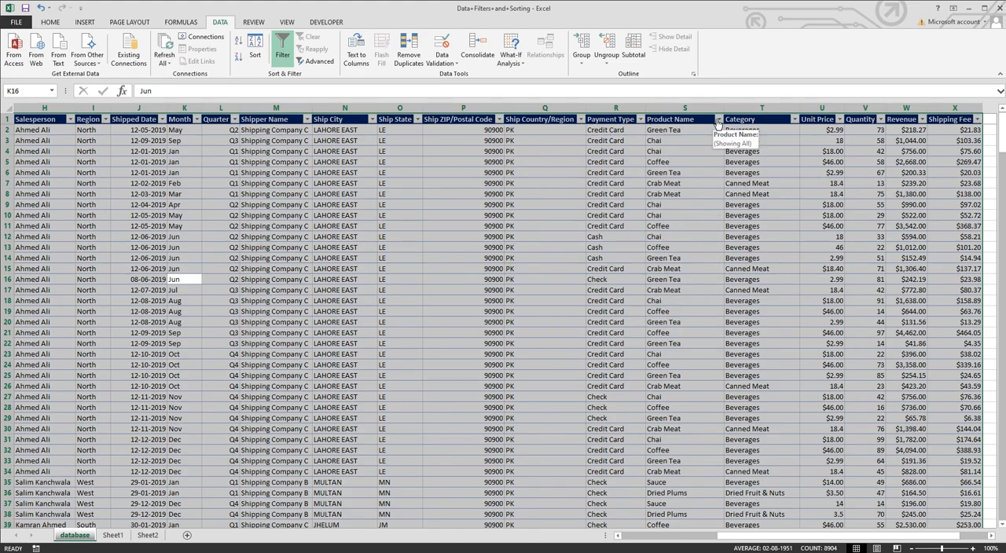
{"action": "left_click", "coordinate": [795, 120]}
{"action": "left_click", "coordinate": [795, 120]}
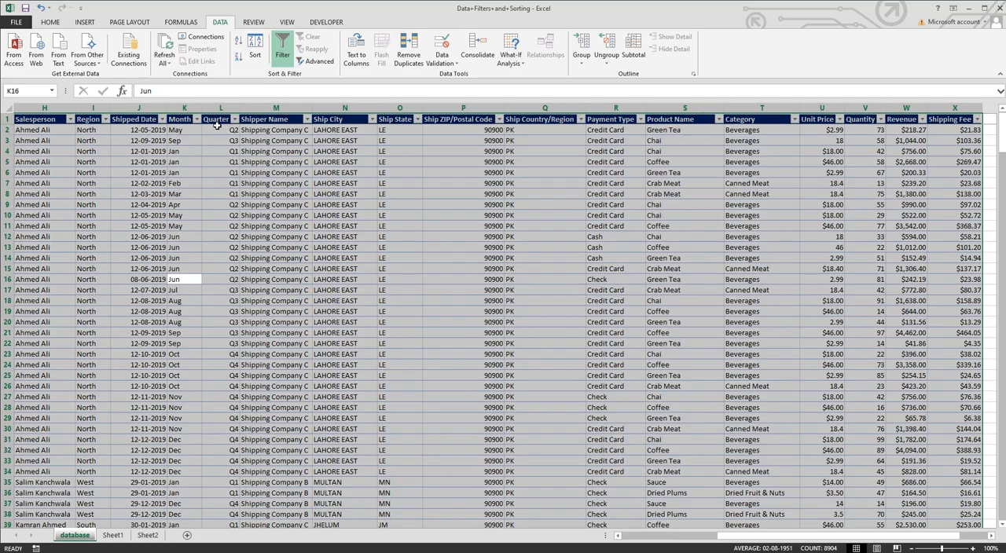
{"action": "left_click", "coordinate": [645, 540]}
{"action": "left_click", "coordinate": [638, 538]}
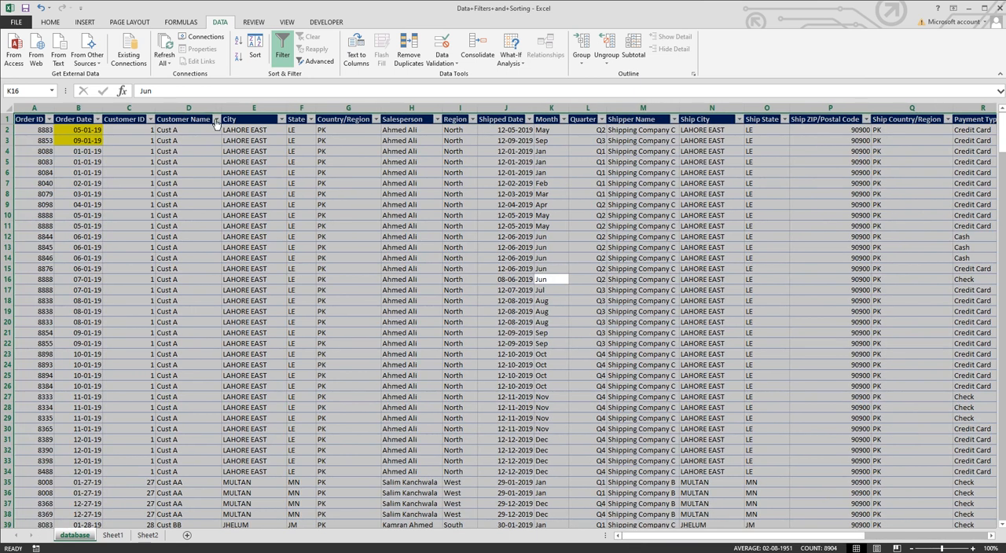
Step: Sort the table by Customer Name from Z to A
{"action": "left_click", "coordinate": [150, 119]}
{"action": "left_click", "coordinate": [150, 119]}
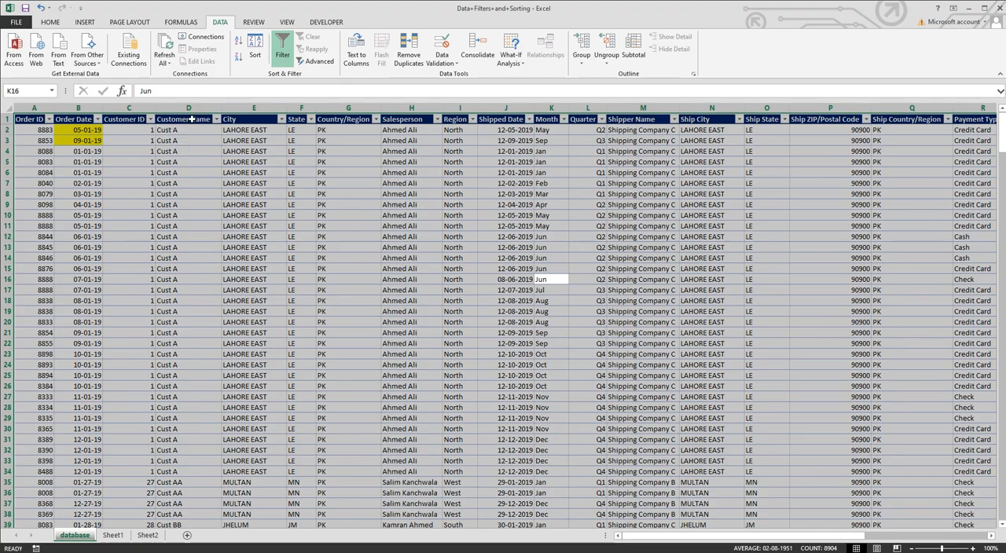
{"action": "left_click", "coordinate": [217, 119]}
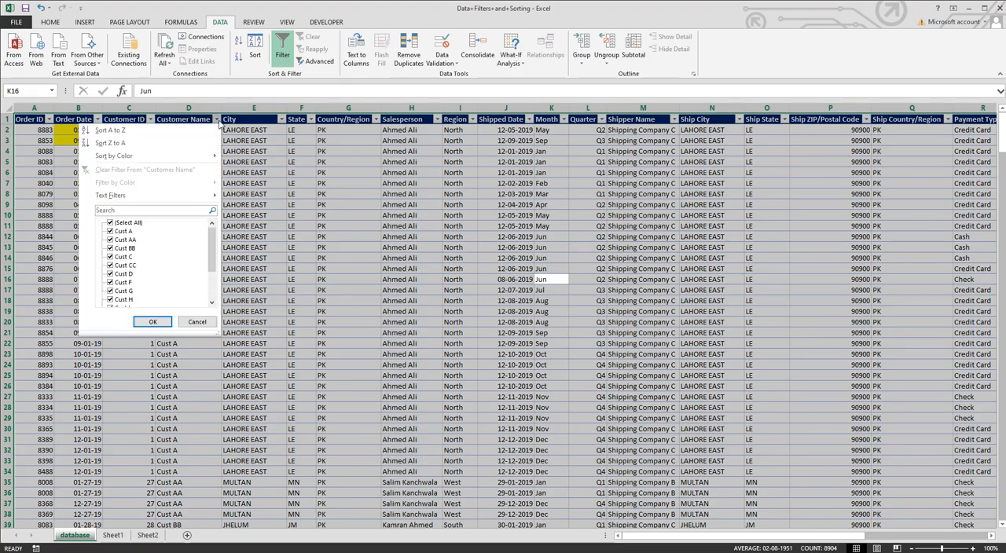
{"action": "left_click", "coordinate": [118, 145]}
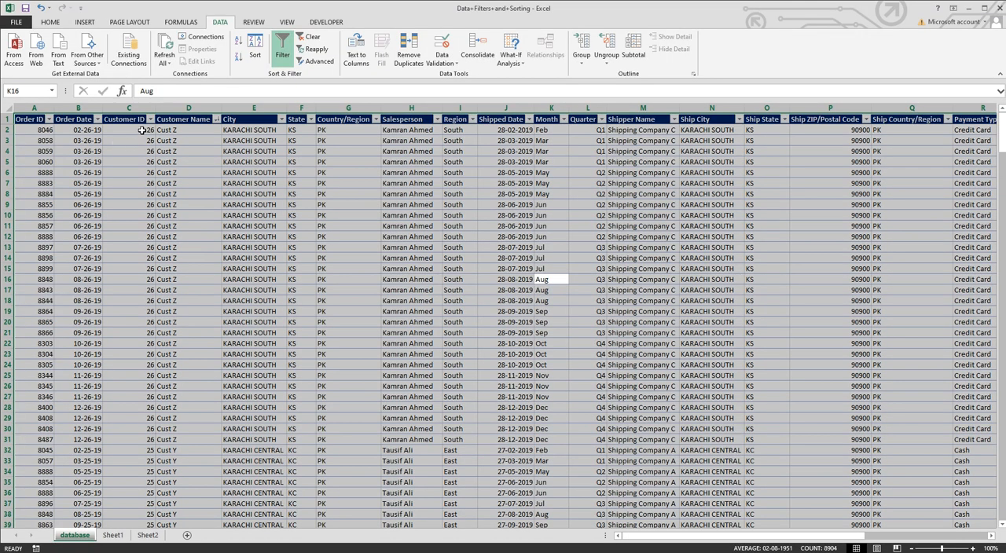
Step: Sort the table by Customer Name from A to Z
{"action": "scroll", "coordinate": [178, 301], "scroll_direction": "down", "scroll_amount": 12}
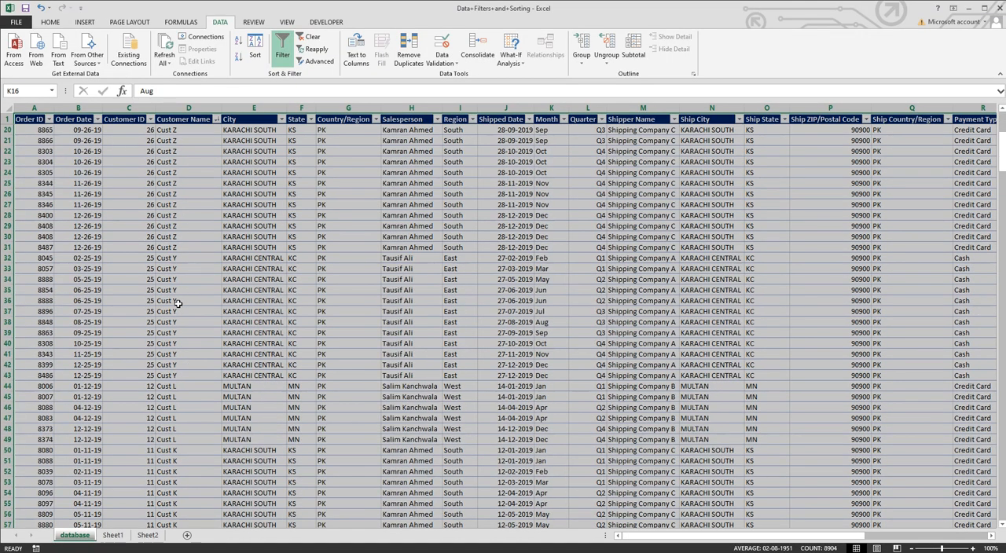
{"action": "scroll", "coordinate": [177, 234], "scroll_direction": "up", "scroll_amount": 11}
{"action": "scroll", "coordinate": [177, 233], "scroll_direction": "up", "scroll_amount": 1}
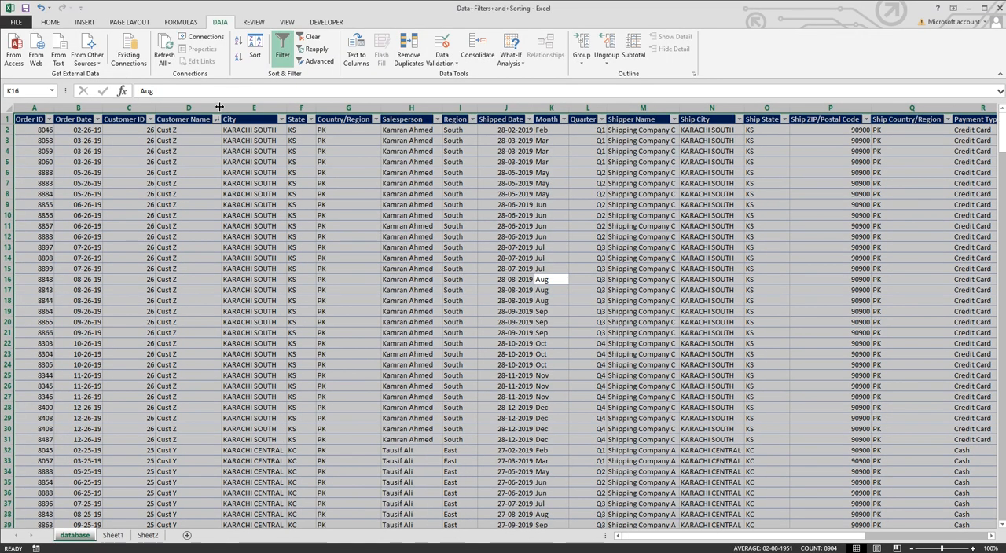
{"action": "left_click", "coordinate": [217, 119]}
{"action": "left_click", "coordinate": [110, 130]}
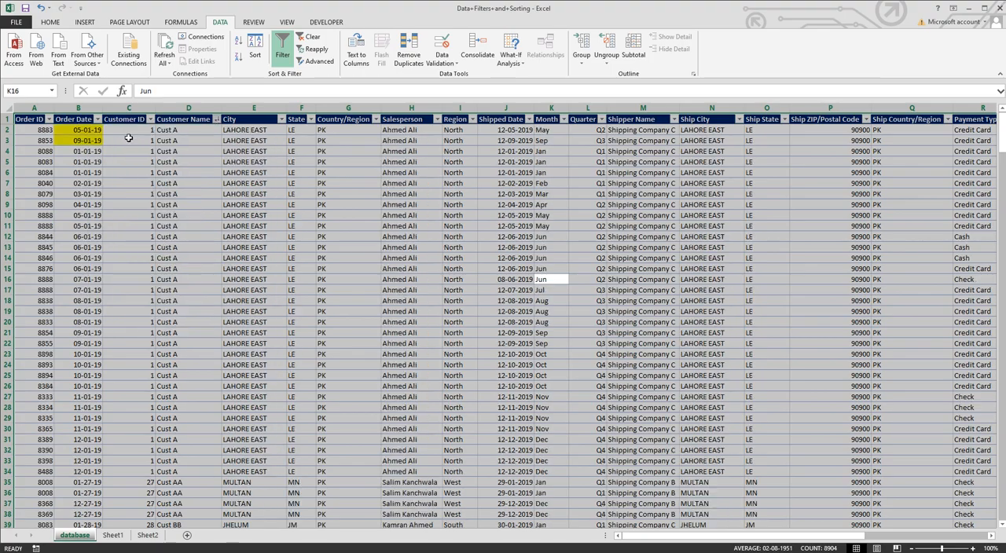
Step: Scroll through the customer rows sorted by name
{"action": "scroll", "coordinate": [184, 299], "scroll_direction": "down", "scroll_amount": 5}
{"action": "scroll", "coordinate": [186, 321], "scroll_direction": "down", "scroll_amount": 9}
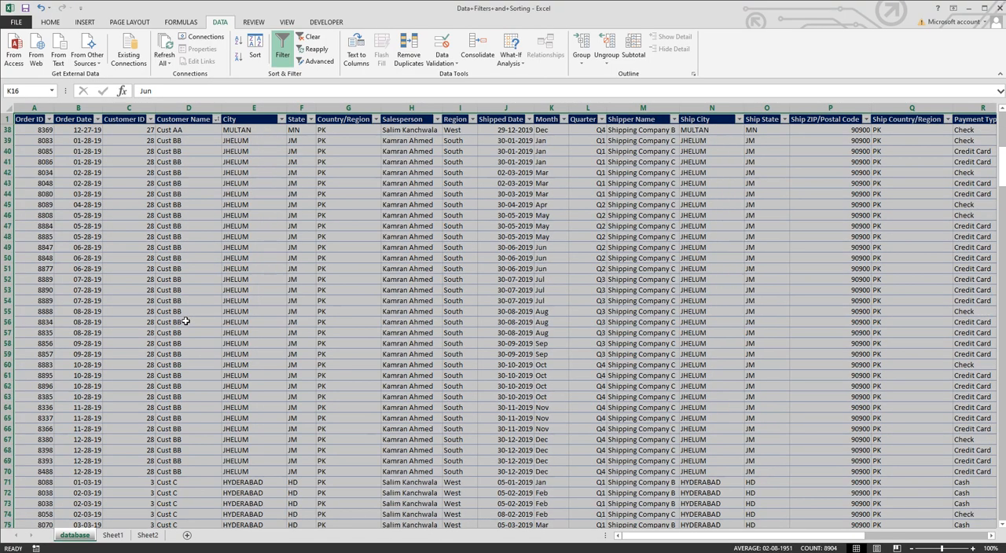
{"action": "left_click", "coordinate": [189, 291]}
{"action": "scroll", "coordinate": [186, 303], "scroll_direction": "up", "scroll_amount": 12}
{"action": "scroll", "coordinate": [189, 305], "scroll_direction": "up", "scroll_amount": 2}
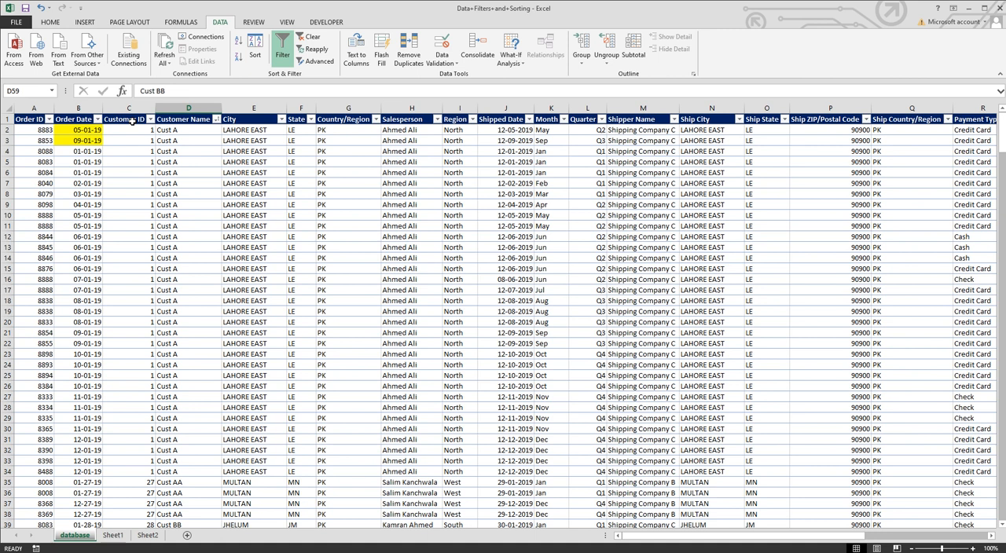
Step: Sort the Order Date column by the yellow cell colour
{"action": "left_click", "coordinate": [97, 120]}
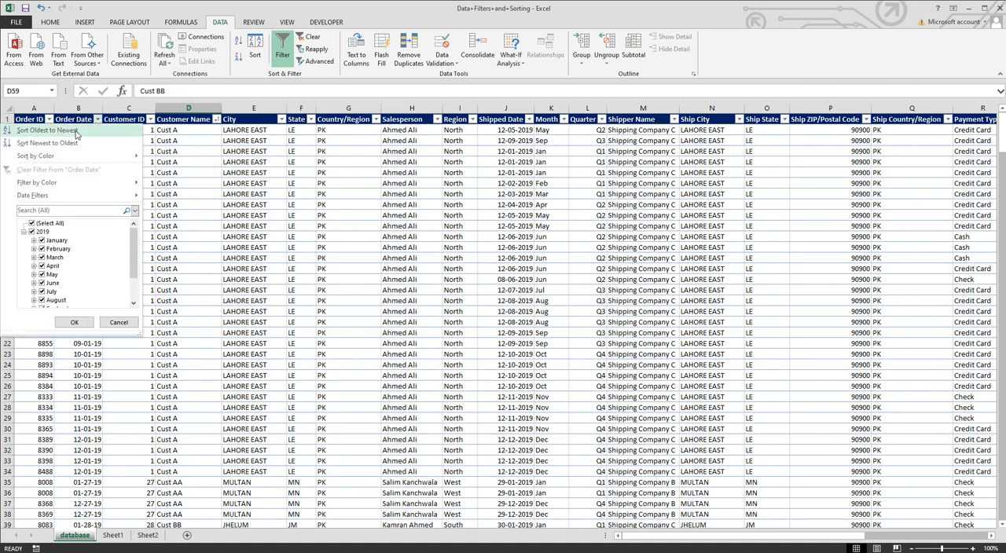
{"action": "mouse_move", "coordinate": [73, 159]}
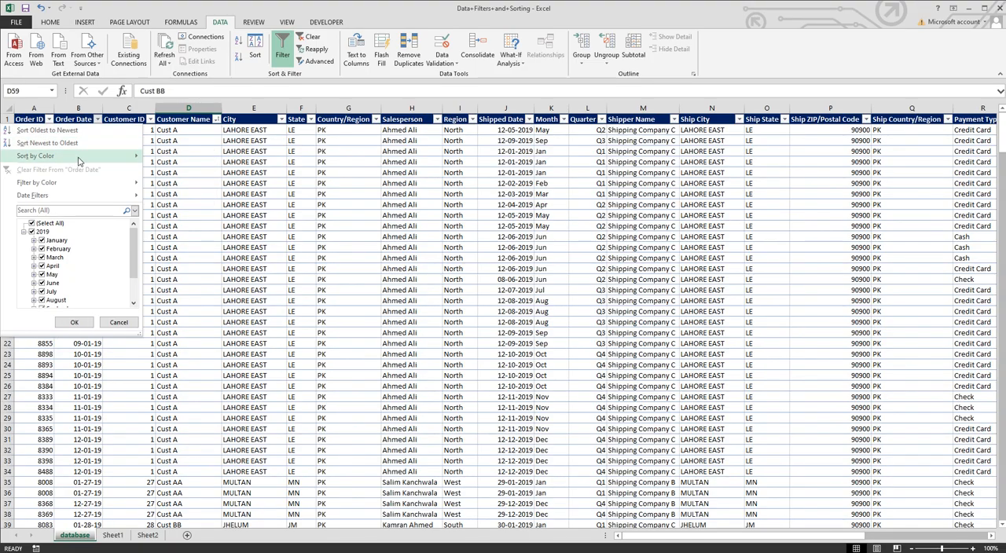
{"action": "left_click", "coordinate": [172, 170]}
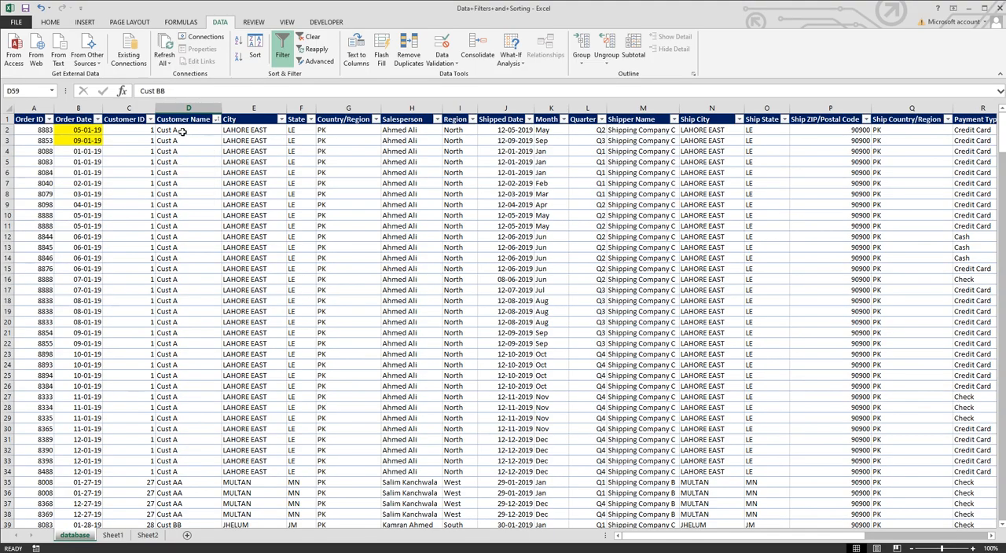
{"action": "left_click", "coordinate": [92, 130]}
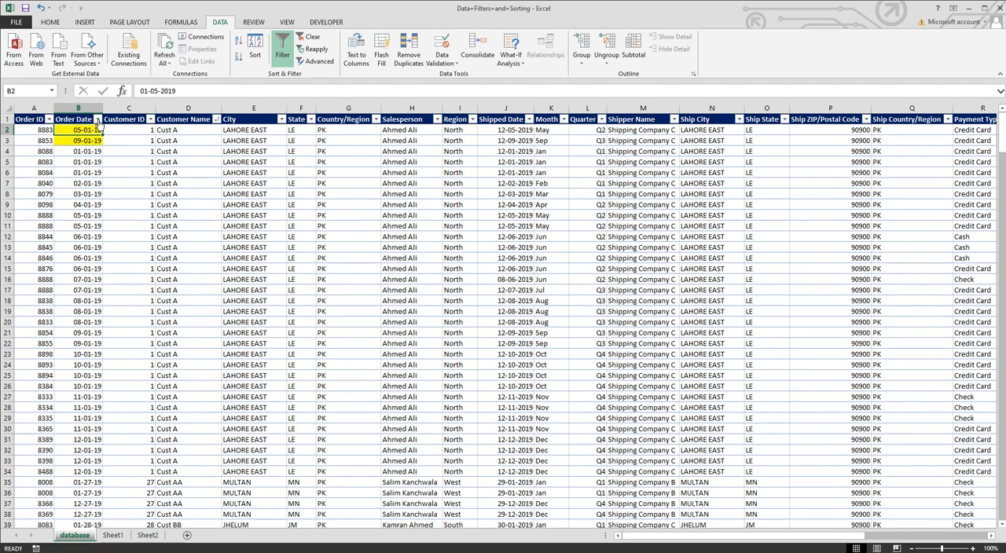
{"action": "left_click", "coordinate": [98, 119]}
{"action": "mouse_move", "coordinate": [87, 157]}
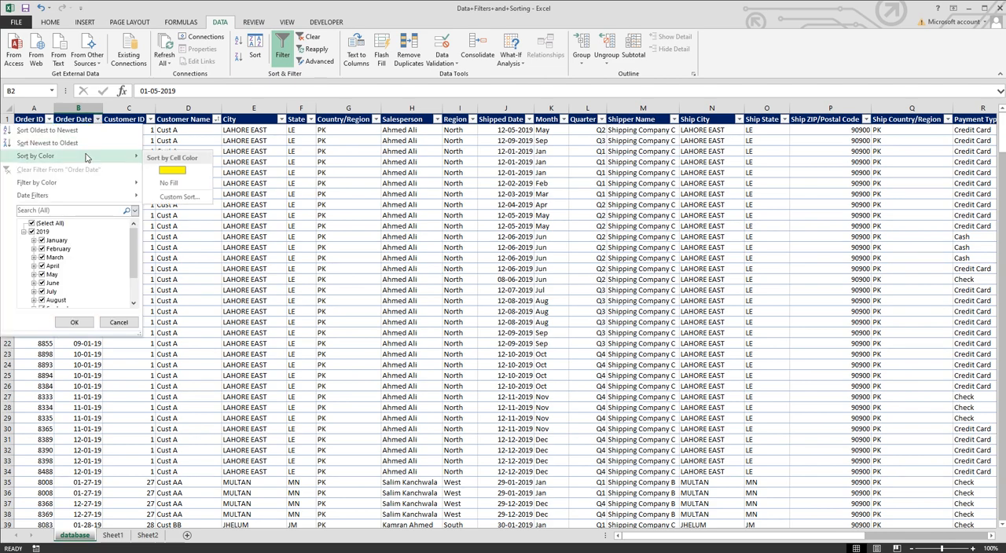
{"action": "left_click", "coordinate": [176, 170]}
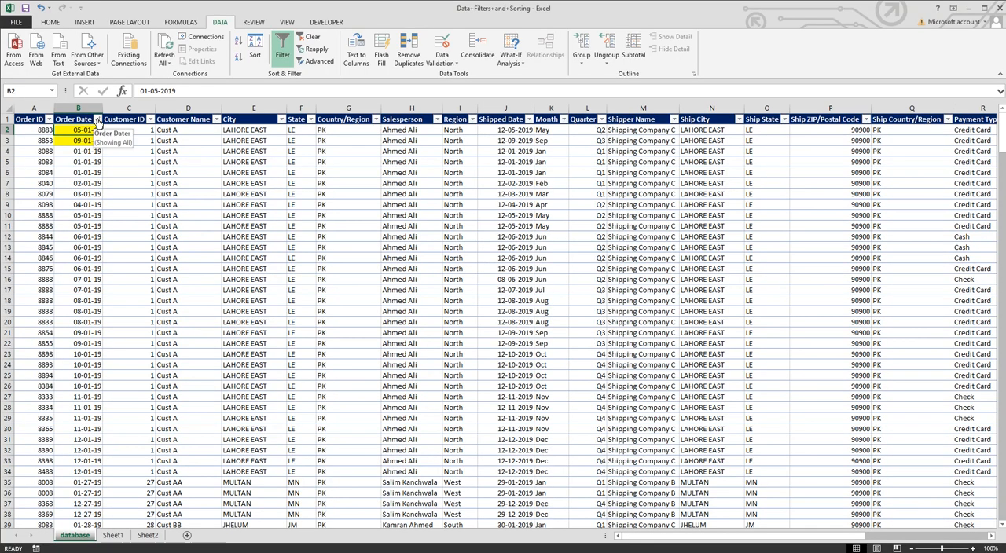
Step: Sort the table by Order Date from newest to oldest
{"action": "left_click", "coordinate": [97, 118]}
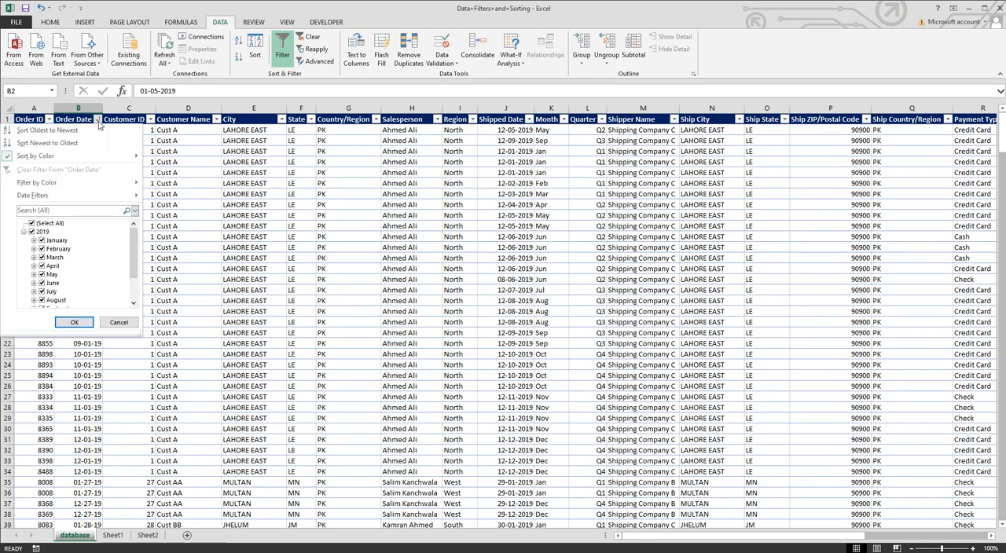
{"action": "mouse_move", "coordinate": [119, 162]}
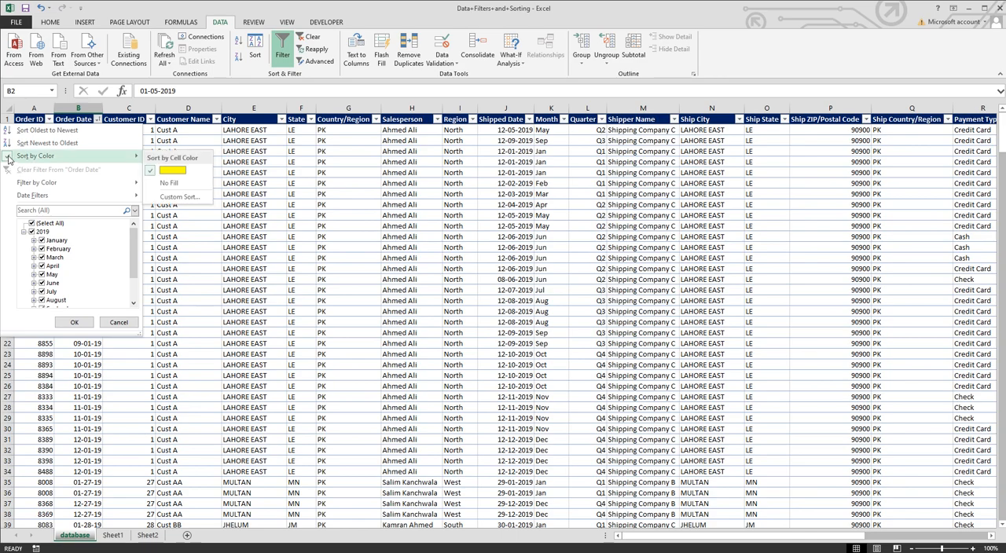
{"action": "left_click", "coordinate": [60, 144]}
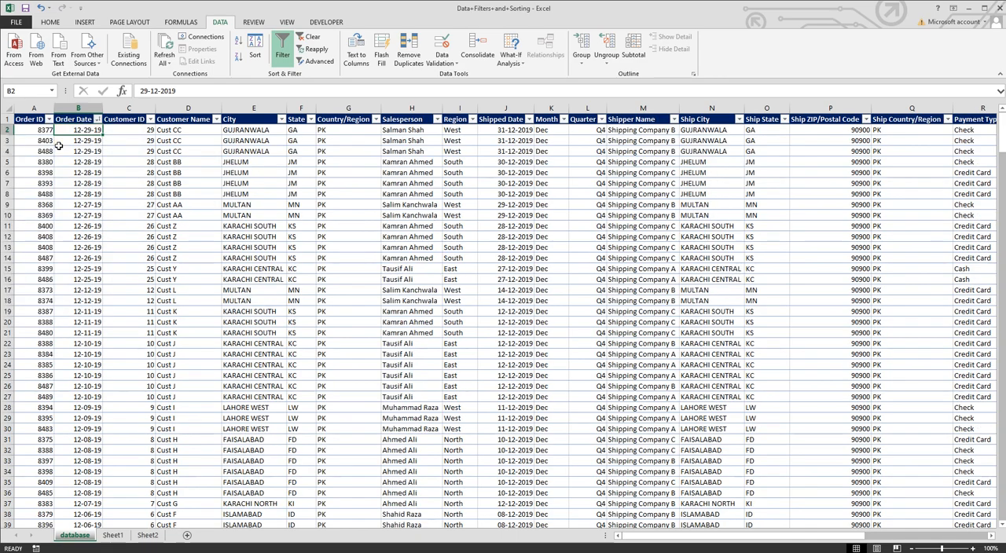
Step: Sort the table by Order Date from oldest to newest
{"action": "left_click", "coordinate": [98, 118]}
{"action": "left_click", "coordinate": [68, 140]}
{"action": "left_click", "coordinate": [98, 118]}
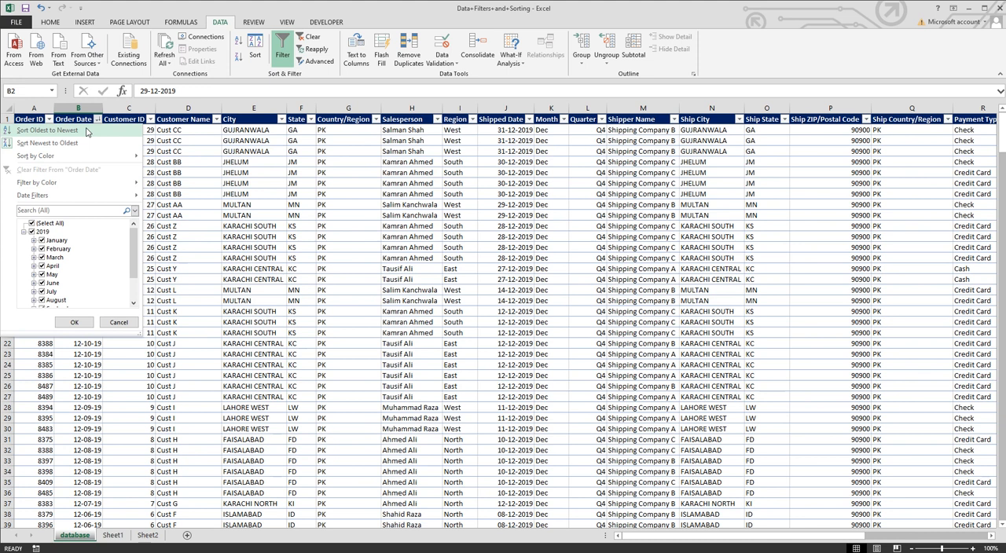
{"action": "left_click", "coordinate": [86, 131]}
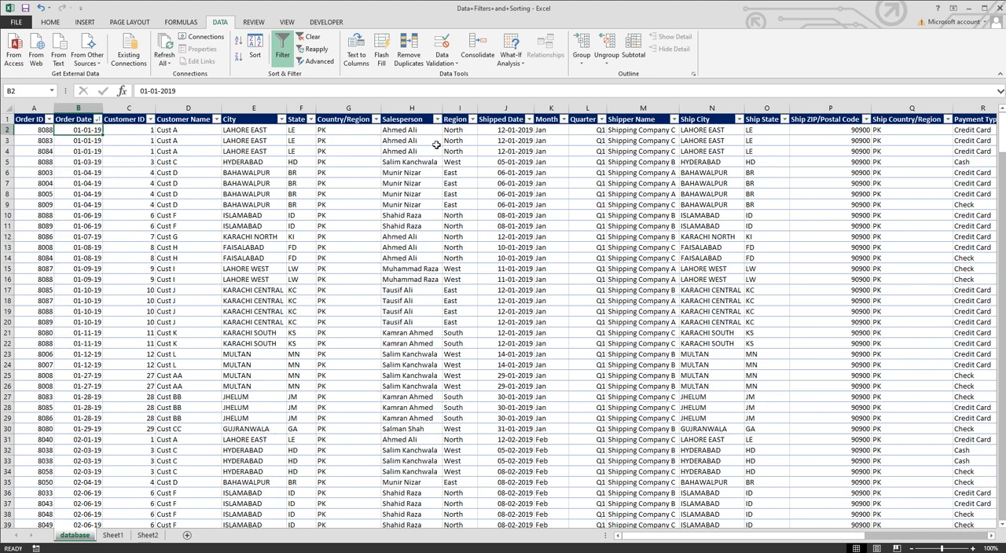
{"action": "left_click", "coordinate": [438, 120]}
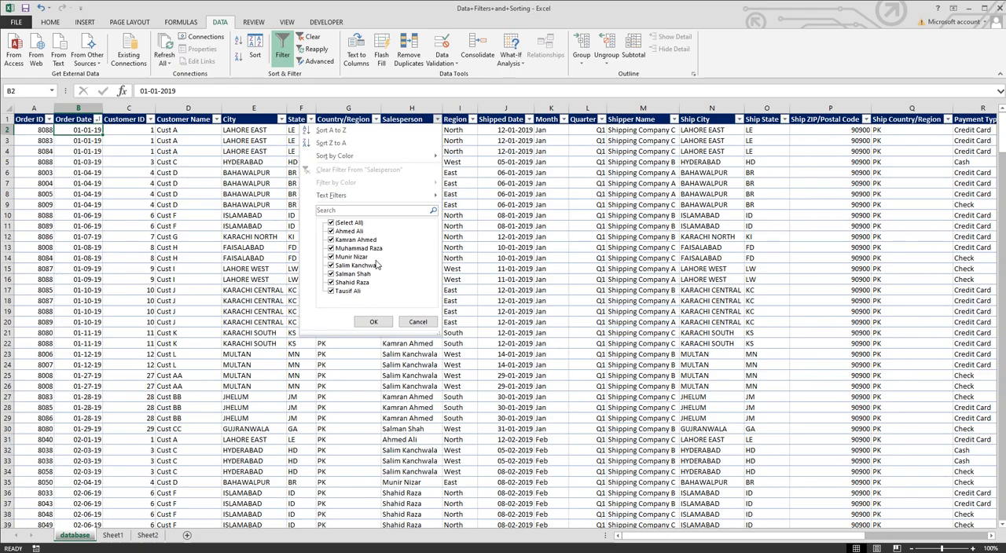
{"action": "left_click", "coordinate": [330, 274]}
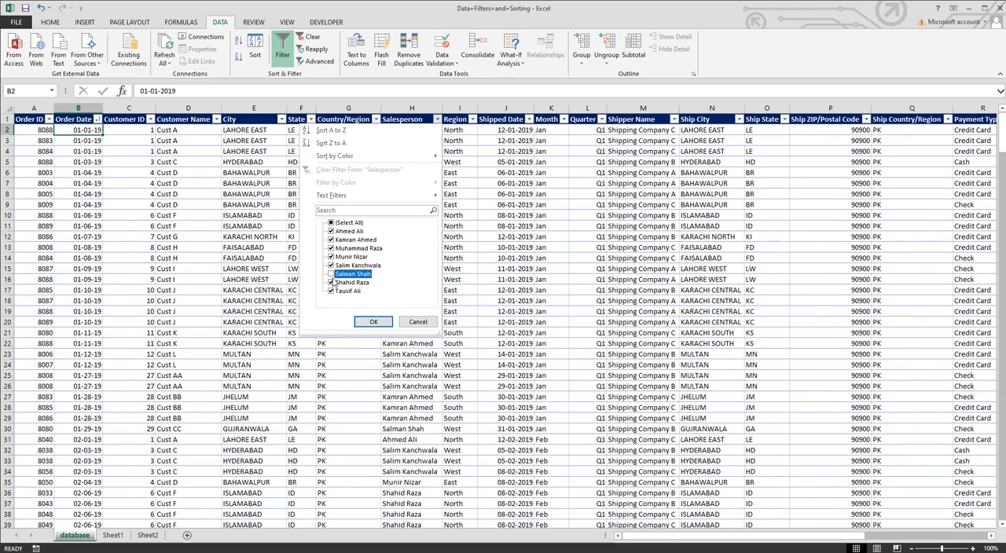
{"action": "left_click", "coordinate": [373, 322]}
{"action": "scroll", "coordinate": [432, 348], "scroll_direction": "down", "scroll_amount": 12}
{"action": "scroll", "coordinate": [432, 348], "scroll_direction": "down", "scroll_amount": 5}
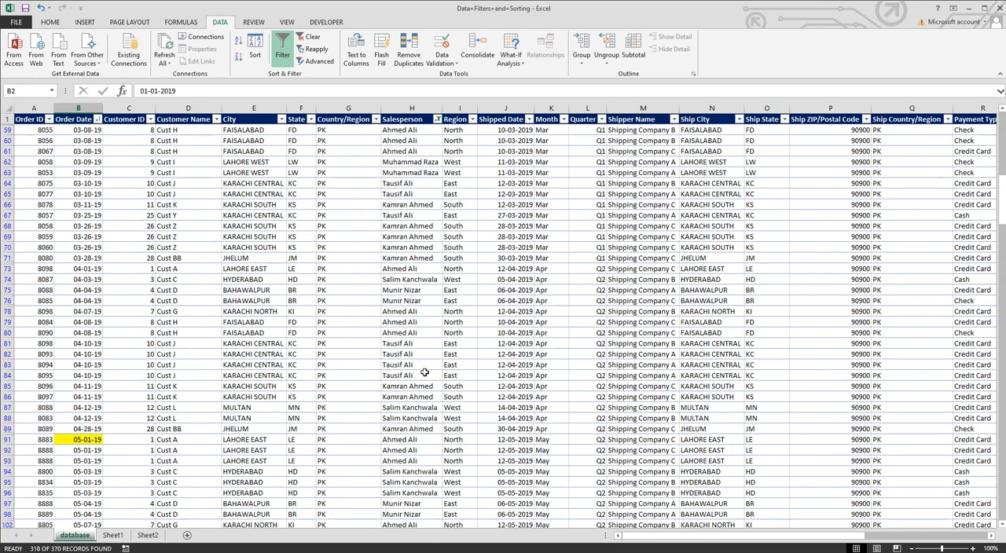
{"action": "scroll", "coordinate": [422, 368], "scroll_direction": "up", "scroll_amount": 15}
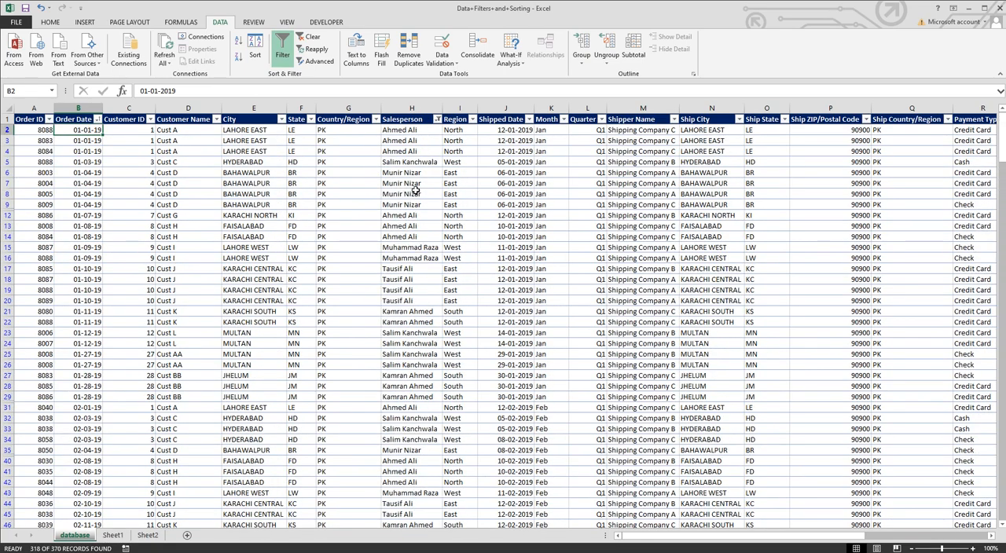
Step: Try filtering the Region column to exclude North, then select North again in the Region filter
{"action": "left_click", "coordinate": [437, 119]}
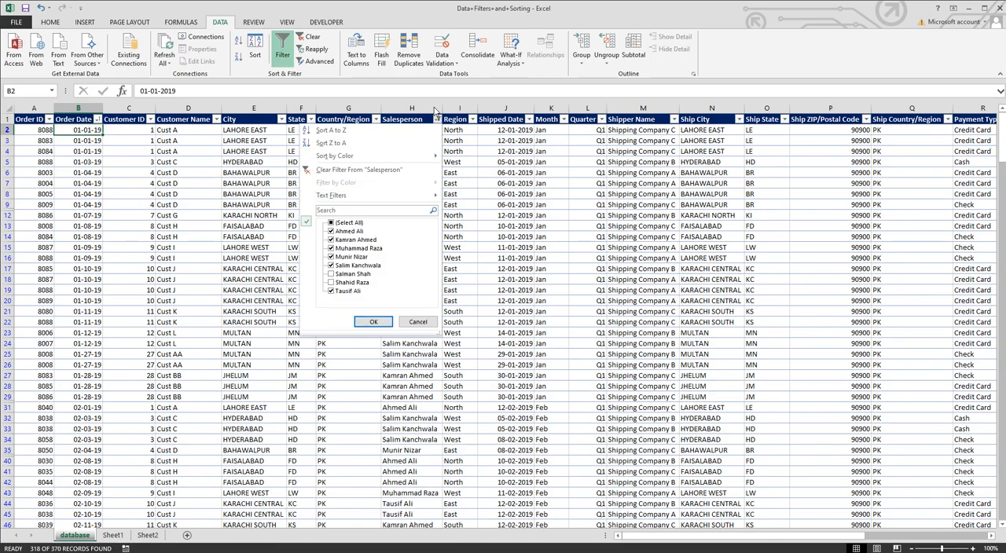
{"action": "left_click", "coordinate": [373, 322]}
{"action": "left_click", "coordinate": [478, 123]}
{"action": "left_click", "coordinate": [473, 120]}
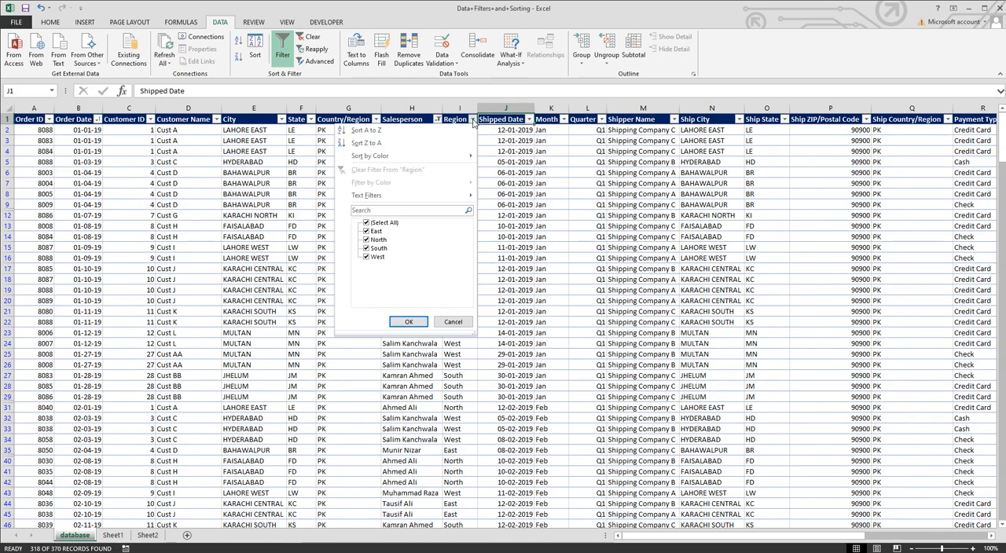
{"action": "left_click", "coordinate": [366, 239]}
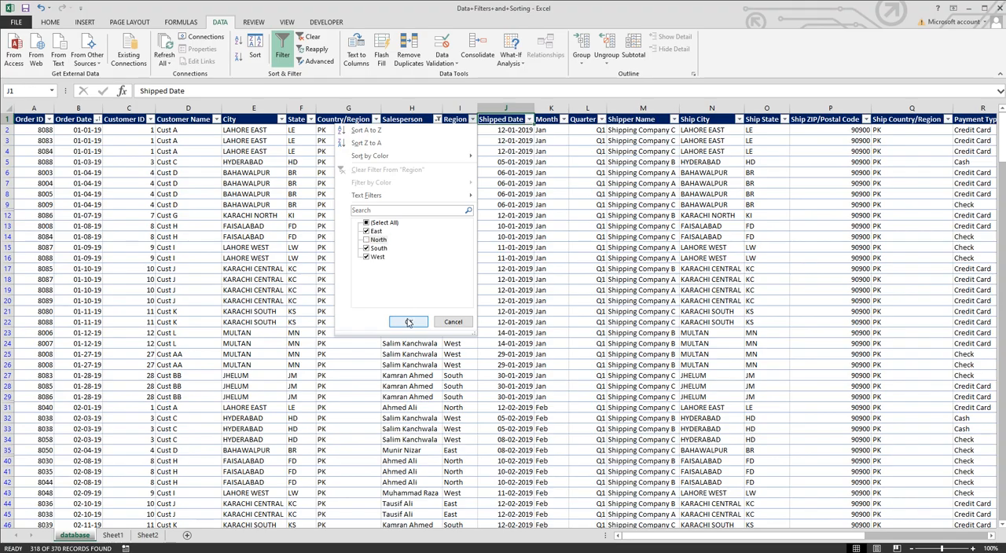
{"action": "left_click", "coordinate": [408, 321]}
{"action": "scroll", "coordinate": [487, 358], "scroll_direction": "down", "scroll_amount": 15}
{"action": "scroll", "coordinate": [488, 362], "scroll_direction": "down", "scroll_amount": 10}
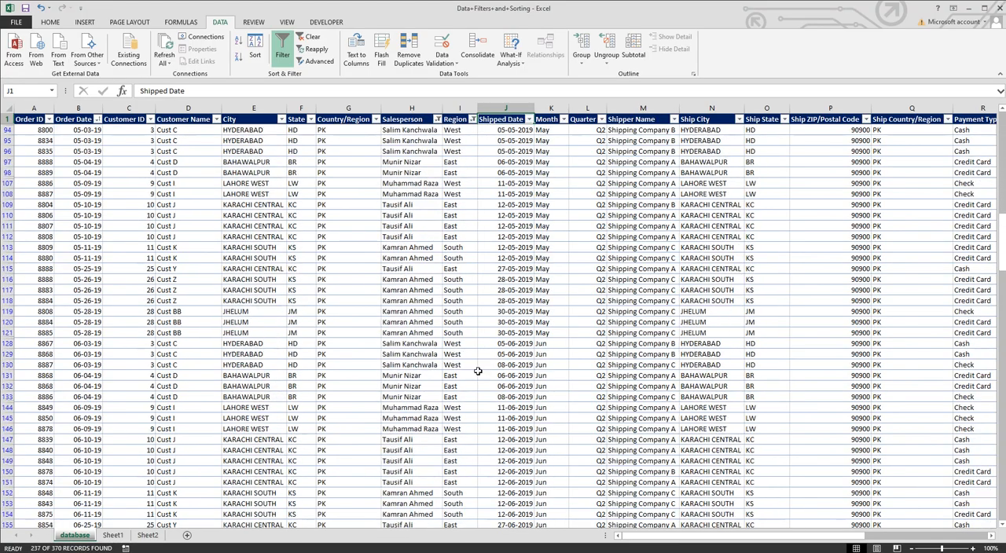
{"action": "scroll", "coordinate": [455, 375], "scroll_direction": "up", "scroll_amount": 11}
{"action": "scroll", "coordinate": [454, 375], "scroll_direction": "up", "scroll_amount": 20}
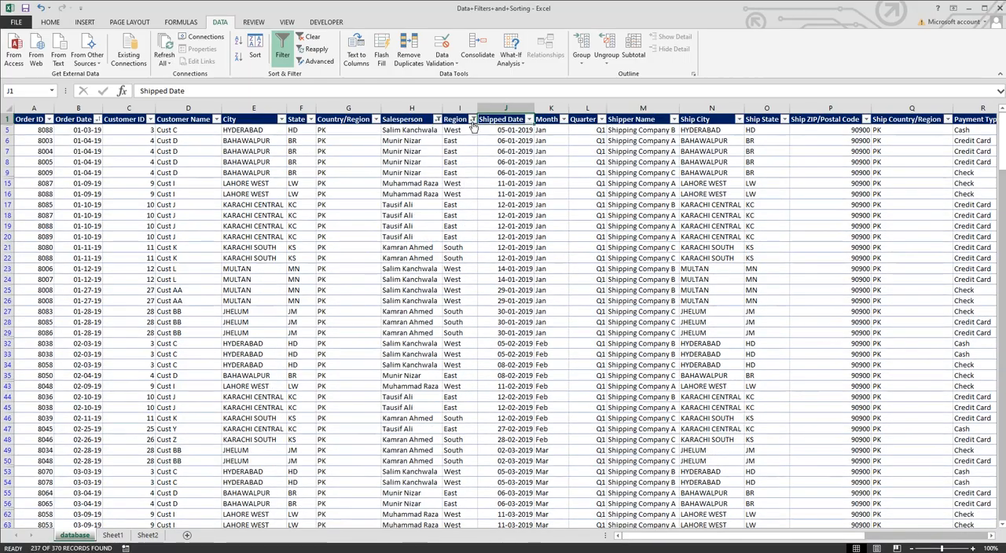
{"action": "left_click", "coordinate": [472, 120]}
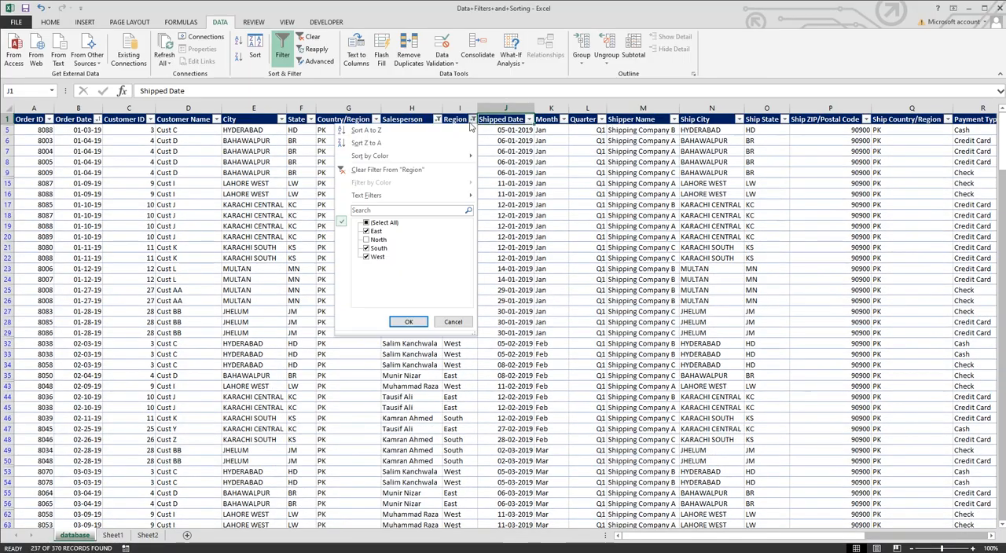
{"action": "left_click", "coordinate": [366, 239]}
{"action": "left_click", "coordinate": [409, 321]}
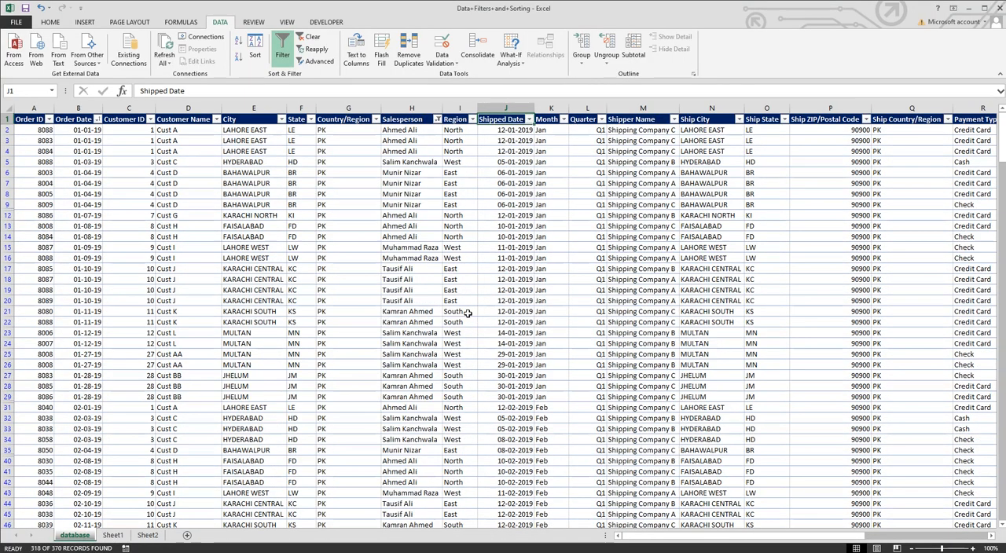
Step: Switch to Sheet1 and select the month headers and amounts in C3:N4
{"action": "left_click", "coordinate": [455, 130]}
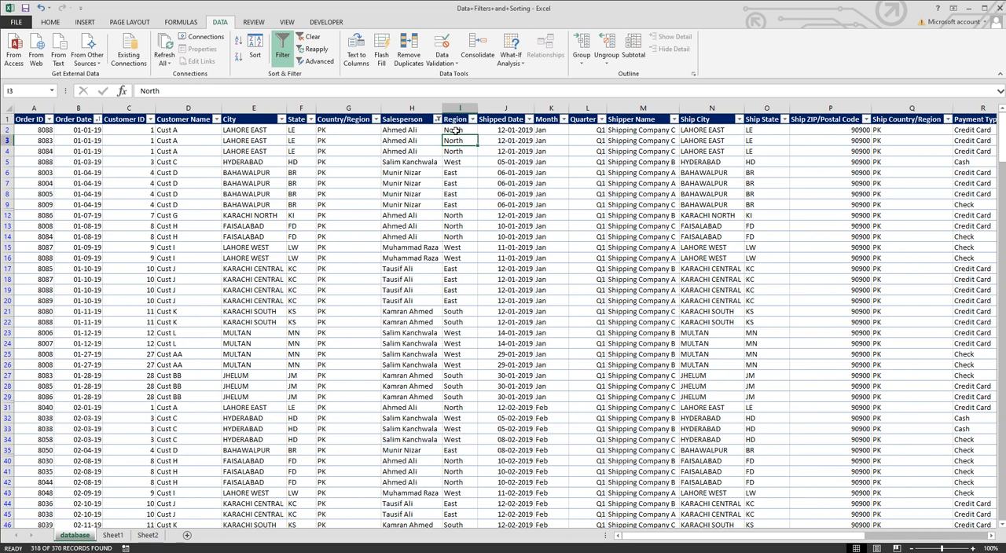
{"action": "left_click", "coordinate": [453, 151]}
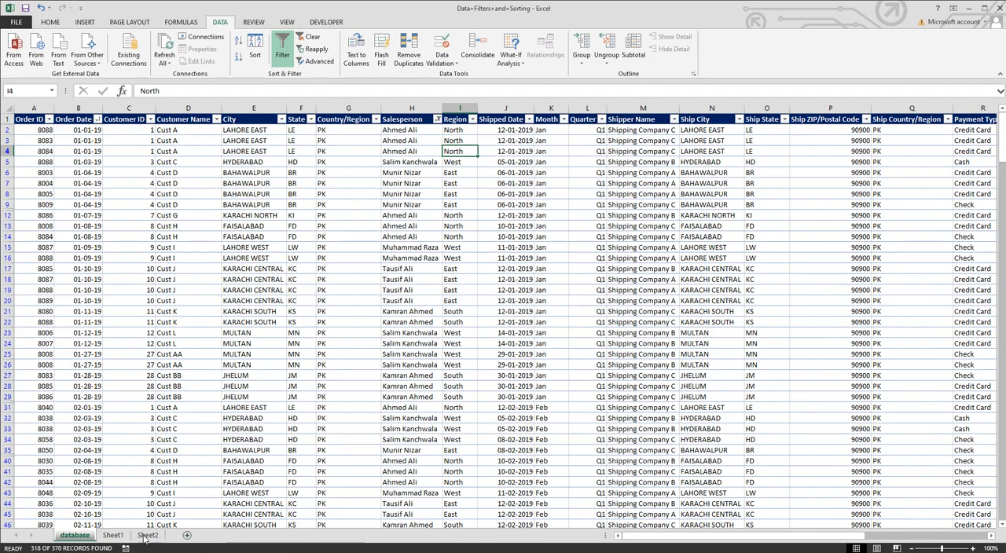
{"action": "left_click", "coordinate": [109, 537]}
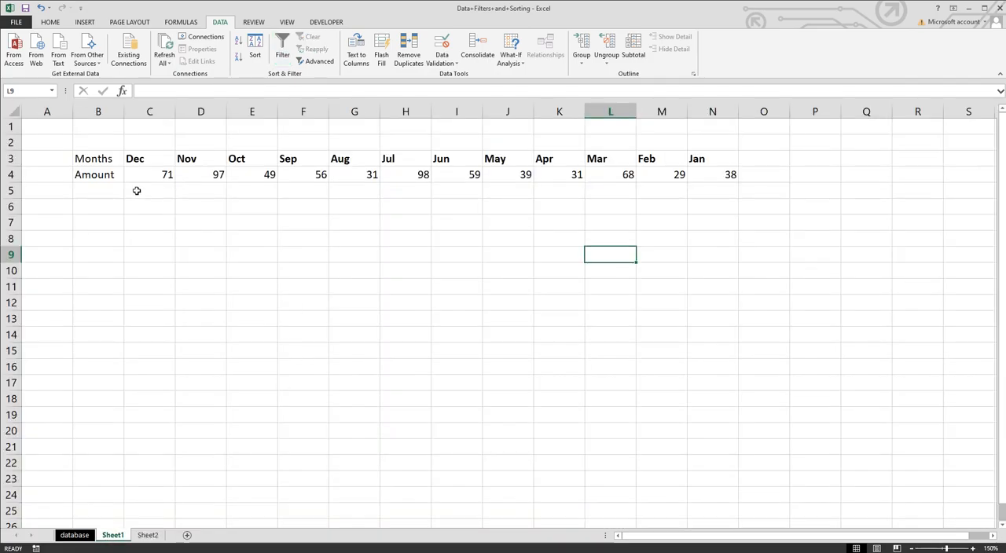
{"action": "left_click", "coordinate": [99, 158]}
{"action": "left_click_drag", "start_coordinate": [139, 162], "coordinate": [723, 171]}
{"action": "left_click", "coordinate": [524, 262]}
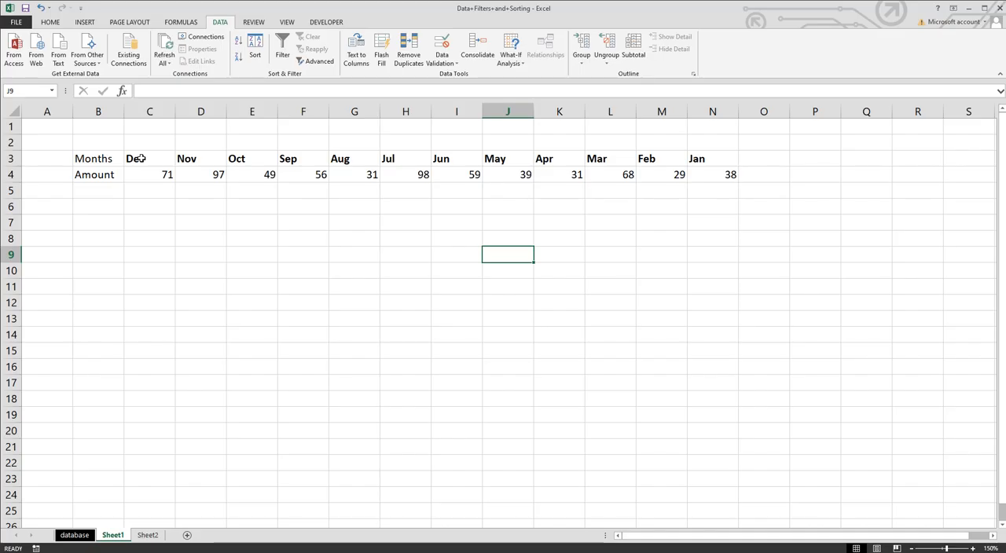
{"action": "left_click_drag", "start_coordinate": [140, 159], "coordinate": [695, 173]}
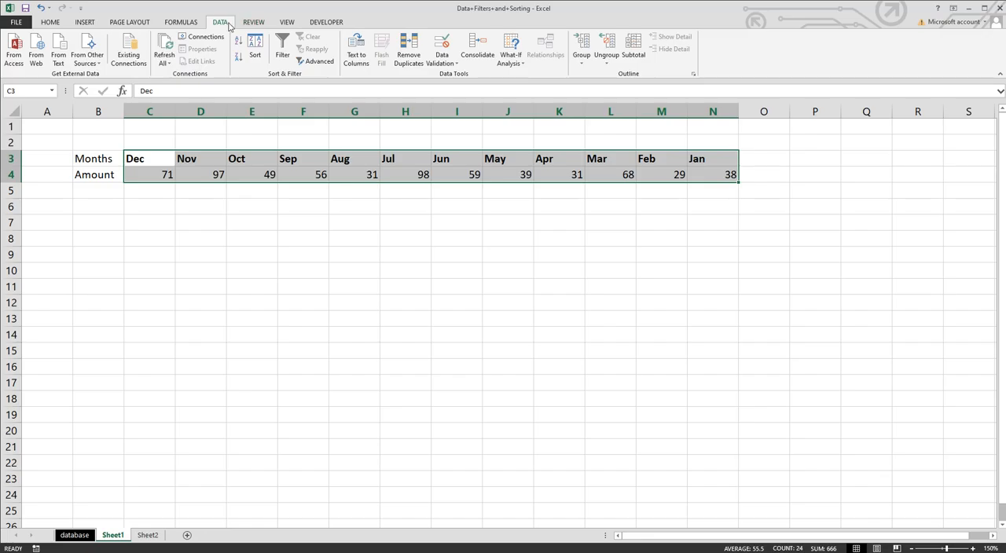
Step: Sort C3:N4 by Row 3 values in the Jan, Feb, Mar … Dec month order
{"action": "left_click", "coordinate": [286, 54]}
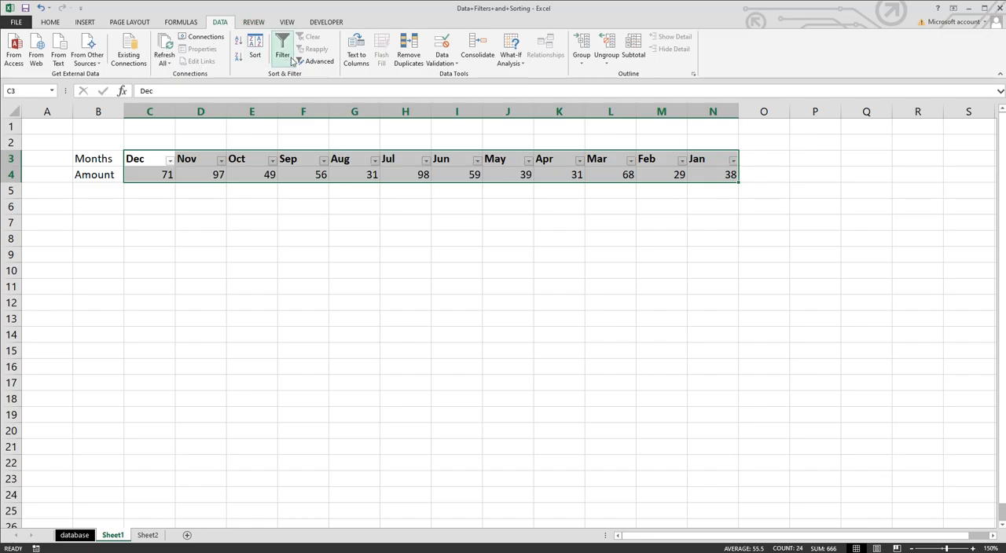
{"action": "left_click", "coordinate": [285, 53]}
{"action": "left_click", "coordinate": [257, 59]}
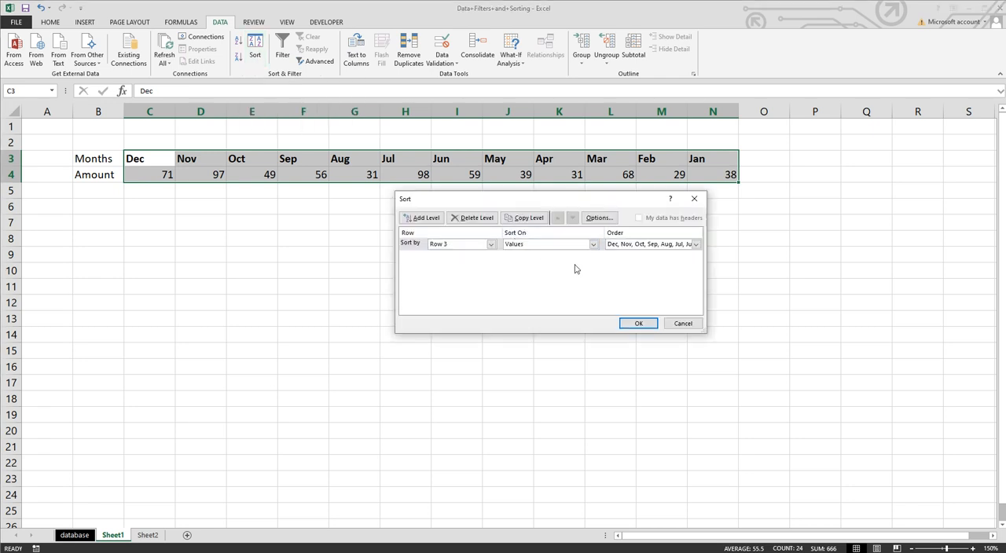
{"action": "left_click", "coordinate": [695, 246]}
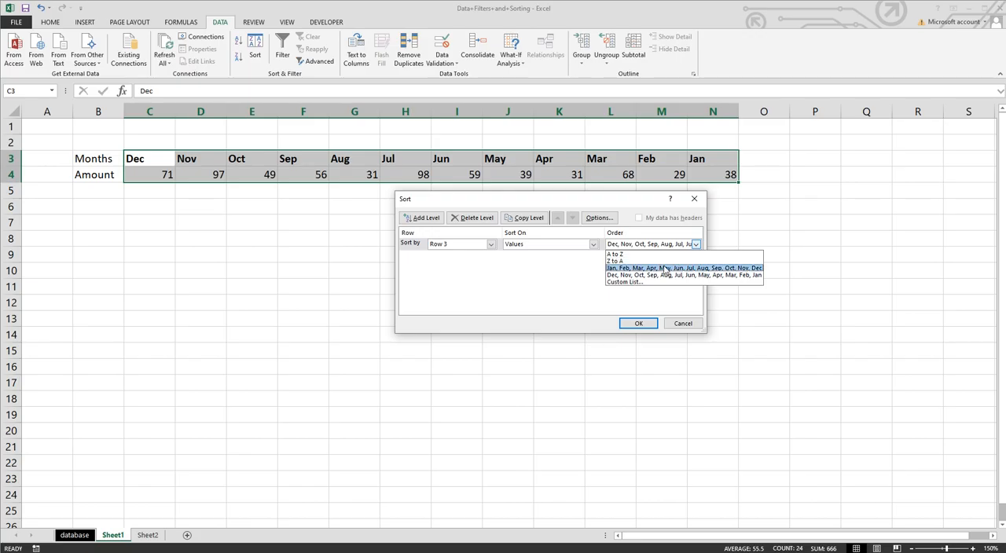
{"action": "left_click", "coordinate": [561, 268]}
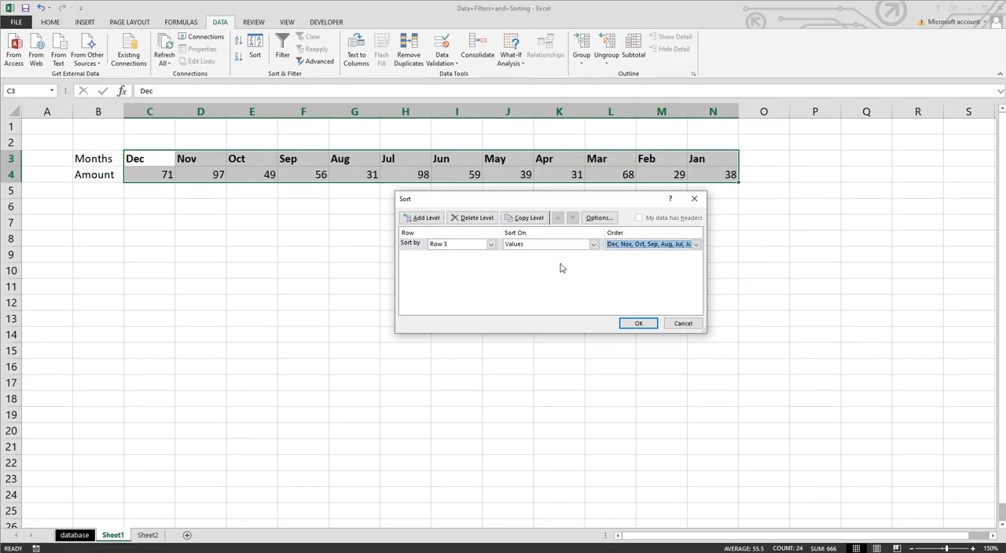
{"action": "left_click", "coordinate": [491, 244]}
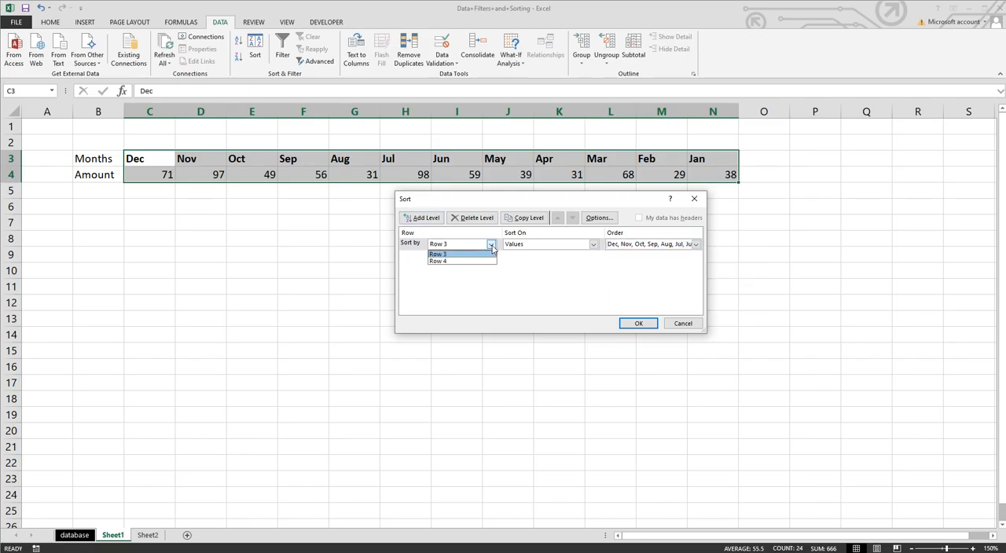
{"action": "left_click", "coordinate": [492, 246]}
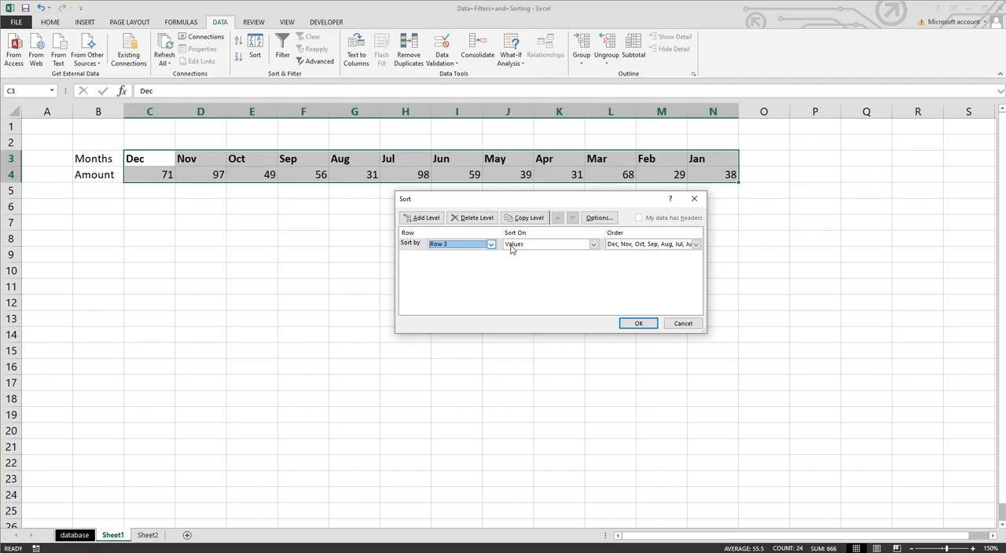
{"action": "left_click", "coordinate": [595, 245]}
{"action": "left_click", "coordinate": [595, 245]}
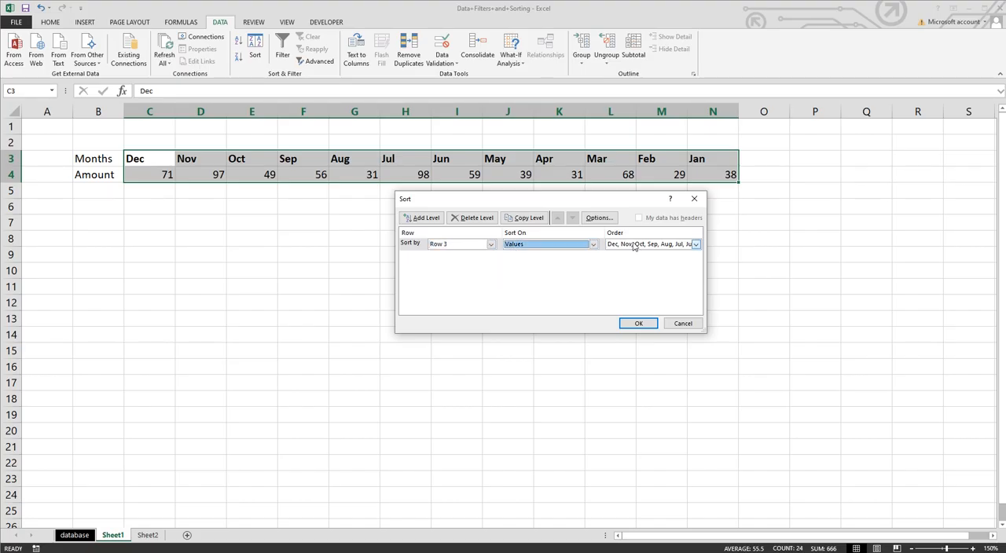
{"action": "left_click", "coordinate": [696, 244]}
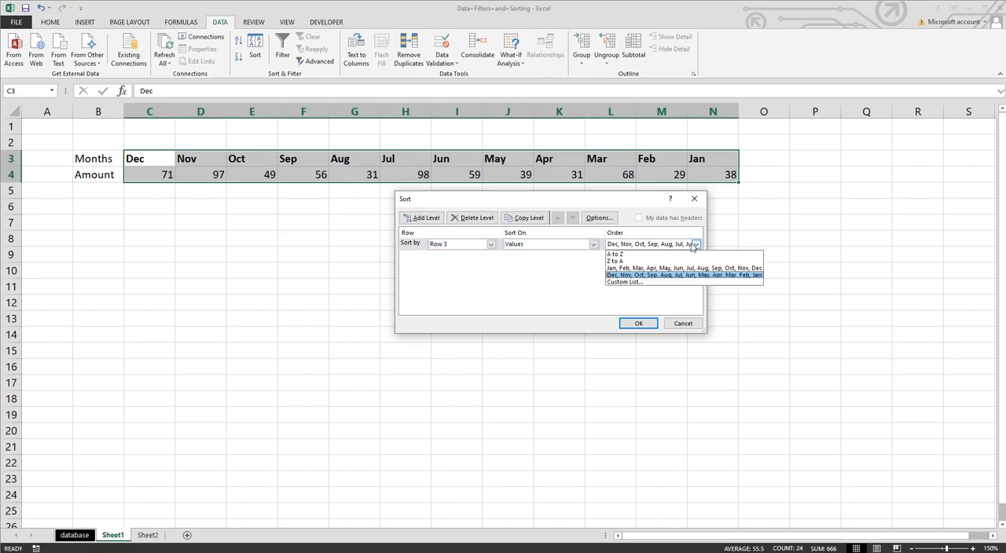
{"action": "left_click", "coordinate": [652, 270]}
{"action": "left_click", "coordinate": [638, 323]}
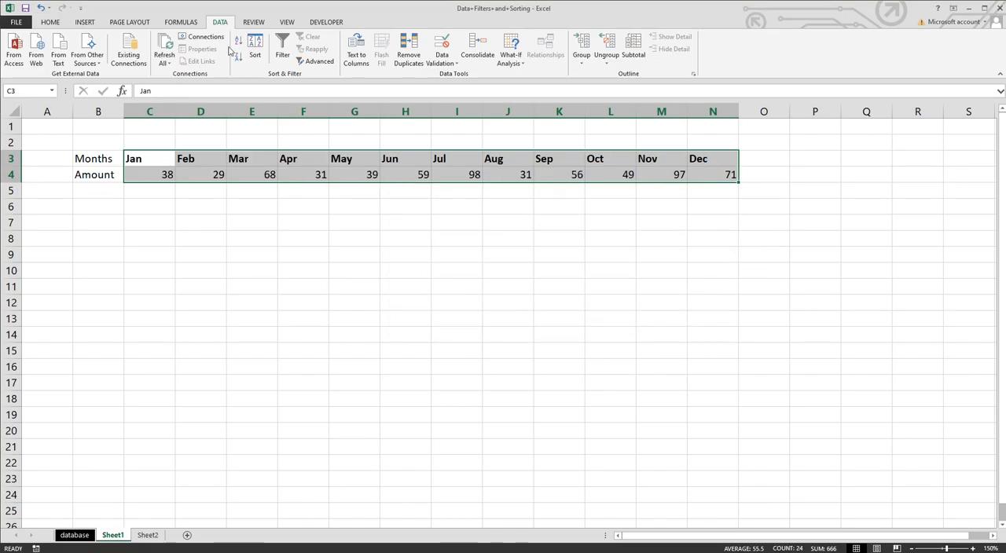
Step: Review the Sort dialog's row, sort-on and custom list ordering options for the month row
{"action": "left_click", "coordinate": [254, 49]}
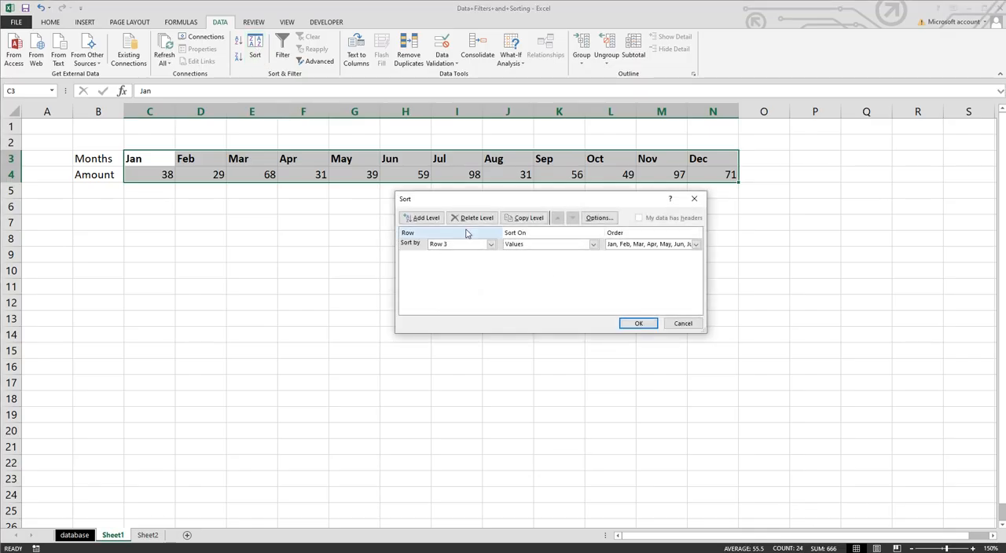
{"action": "left_click", "coordinate": [680, 324]}
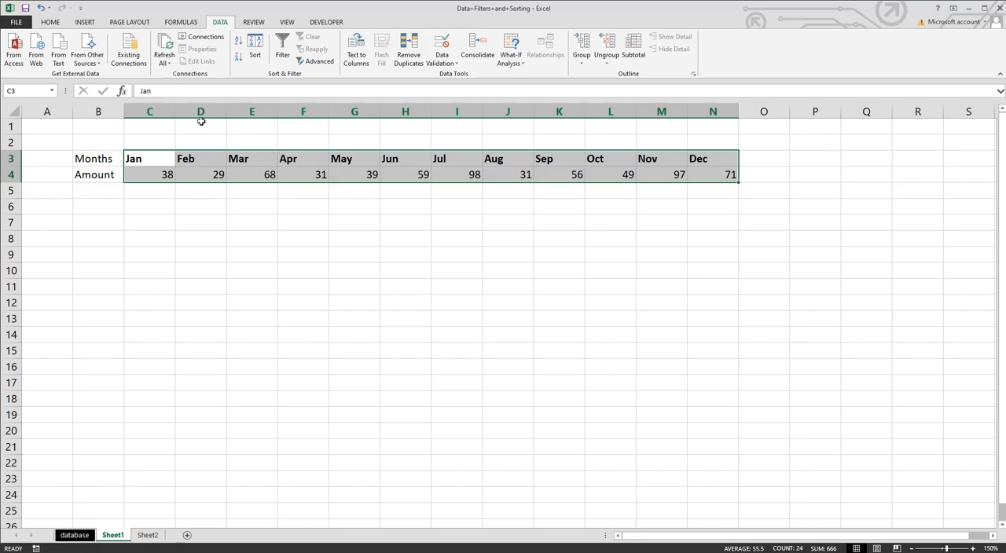
{"action": "left_click", "coordinate": [256, 57]}
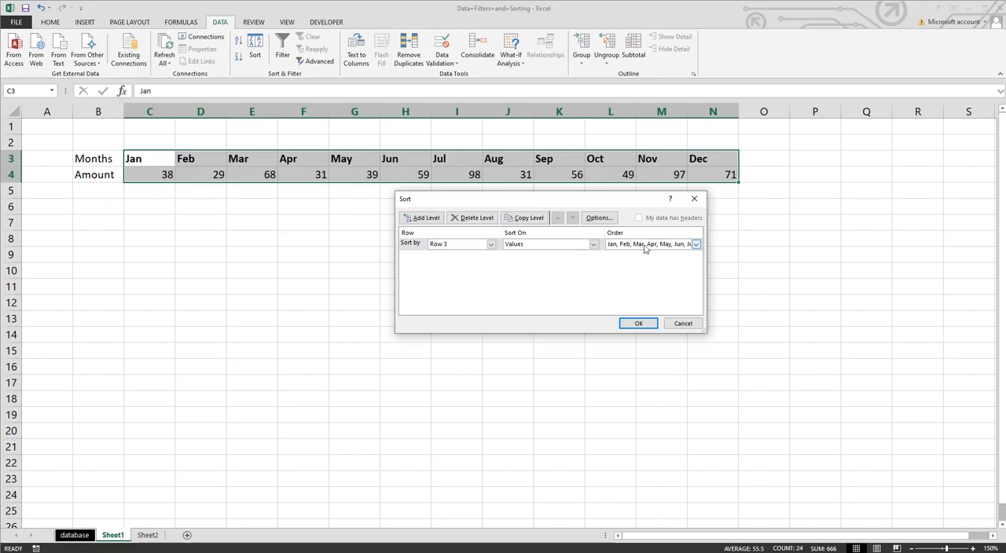
{"action": "left_click", "coordinate": [518, 245]}
{"action": "left_click", "coordinate": [518, 249]}
{"action": "left_click", "coordinate": [490, 244]}
{"action": "left_click", "coordinate": [486, 254]}
{"action": "left_click", "coordinate": [693, 246]}
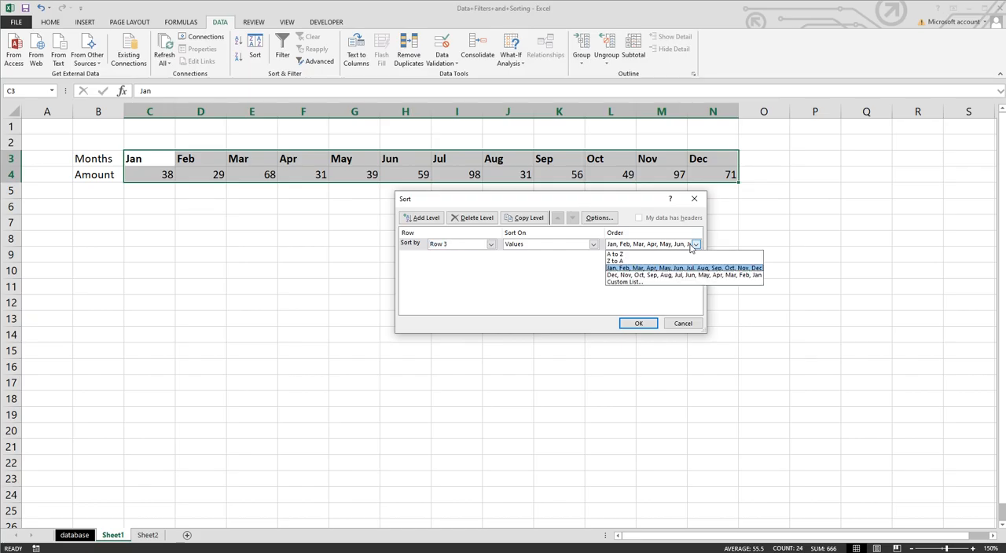
{"action": "left_click", "coordinate": [640, 282]}
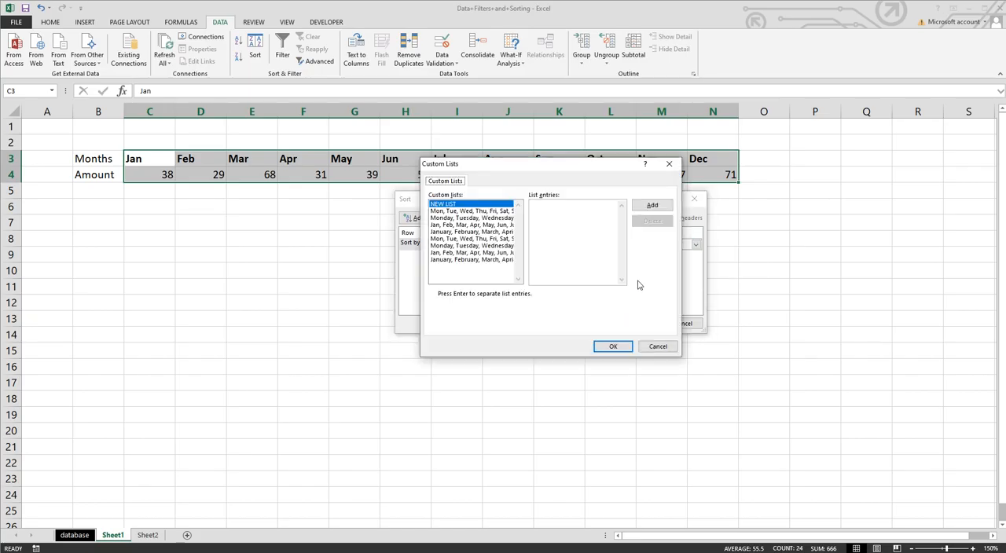
{"action": "left_click", "coordinate": [456, 226]}
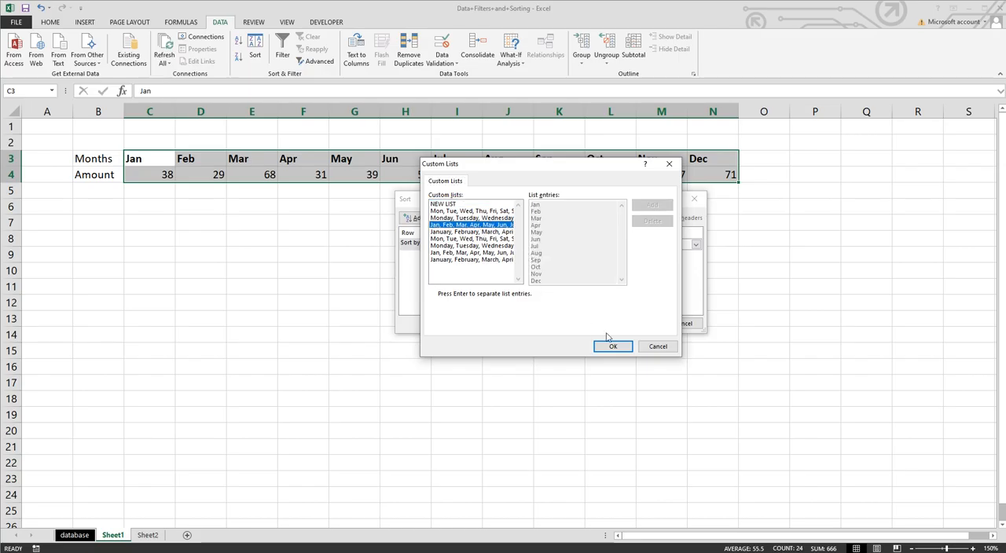
{"action": "left_click", "coordinate": [652, 347]}
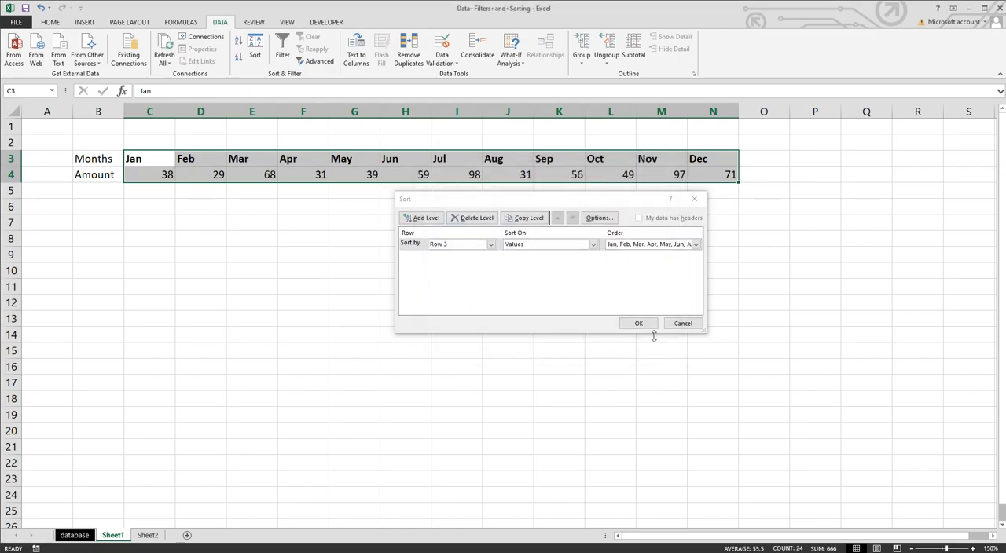
Step: Set the row sort order to the Jan, Feb, Mar … Dec custom list
{"action": "left_click", "coordinate": [696, 246]}
{"action": "left_click", "coordinate": [662, 277]}
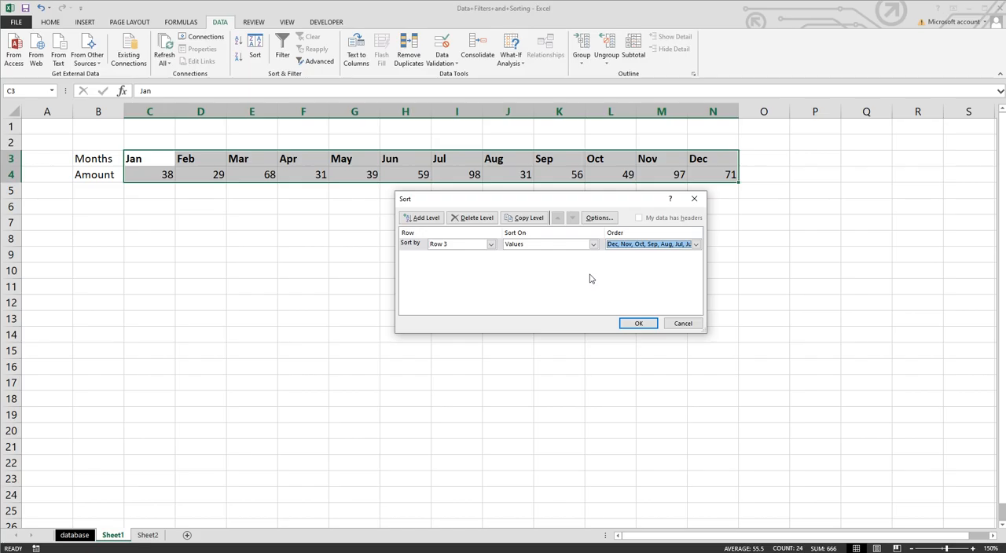
{"action": "left_click", "coordinate": [696, 245]}
{"action": "left_click", "coordinate": [648, 282]}
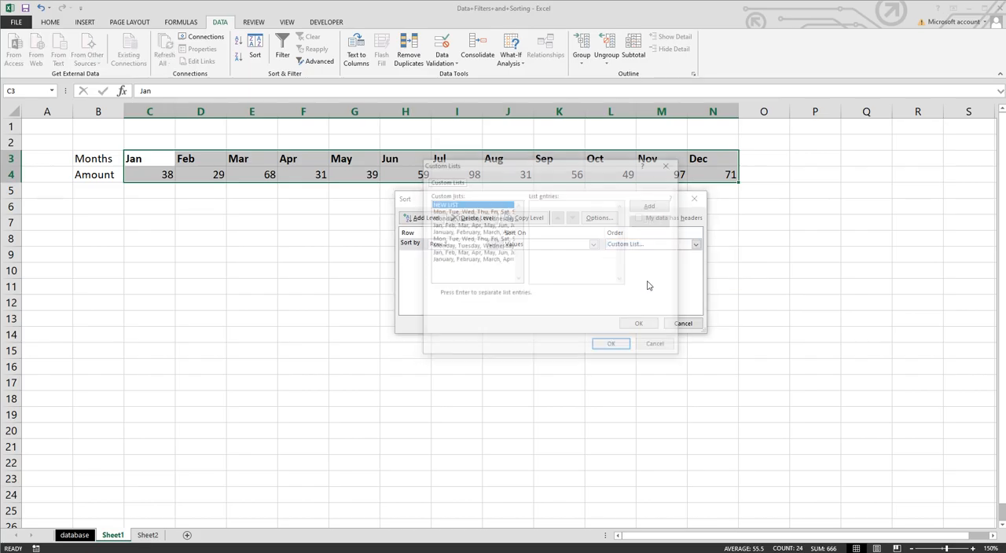
{"action": "left_click", "coordinate": [463, 226]}
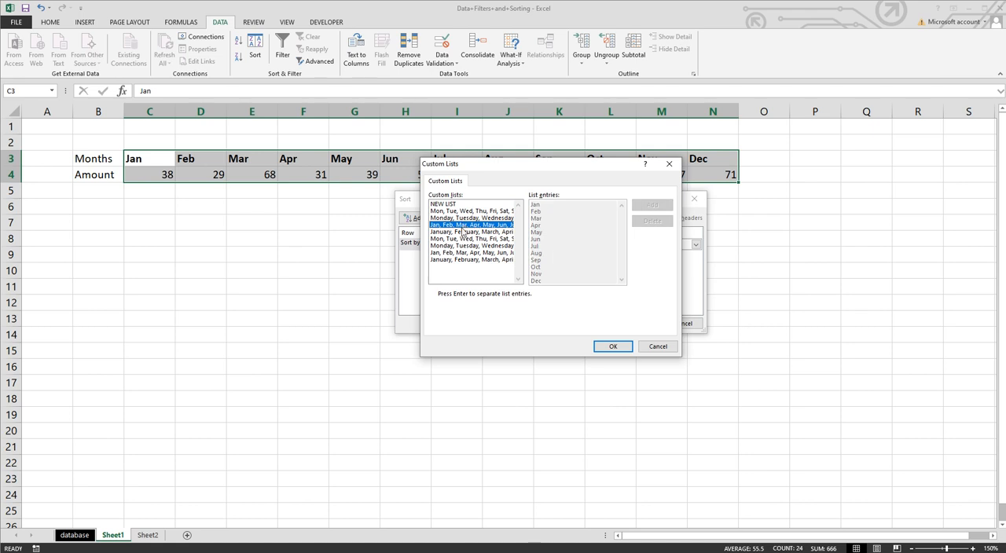
{"action": "left_click", "coordinate": [462, 232]}
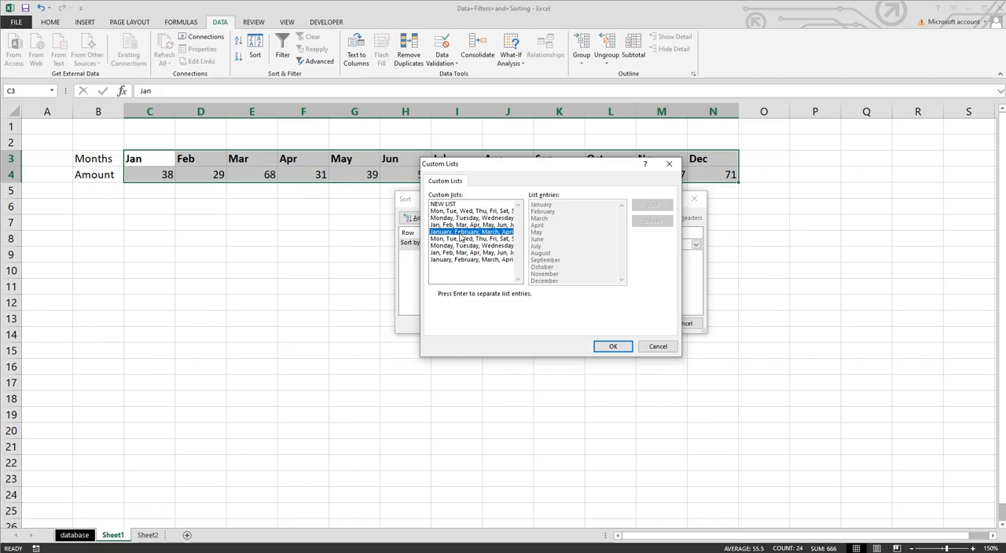
{"action": "left_click", "coordinate": [463, 226]}
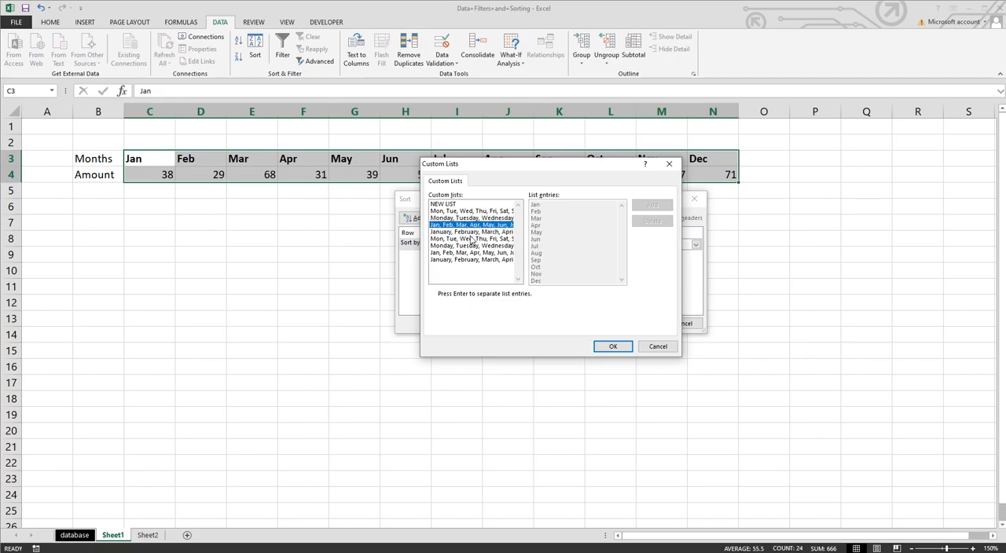
{"action": "left_click", "coordinate": [604, 347]}
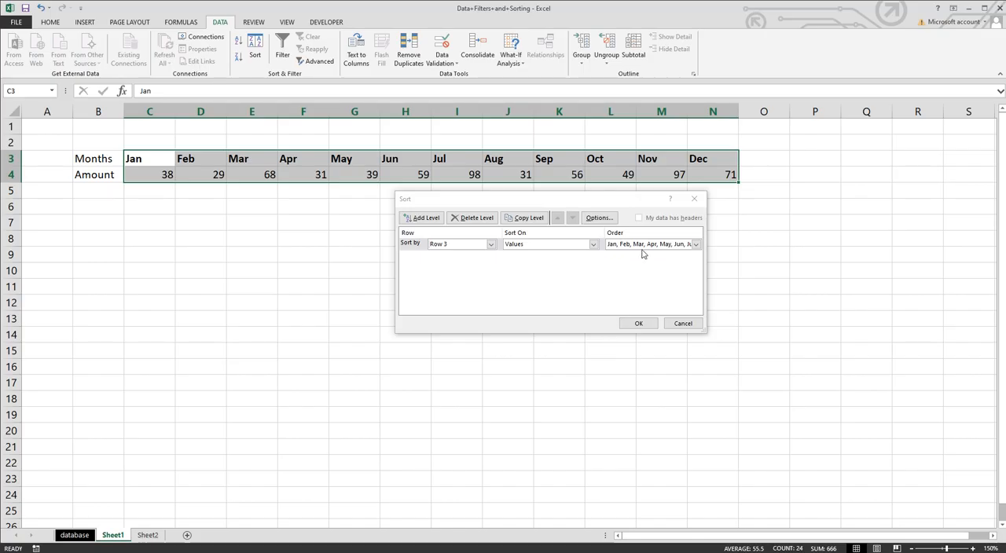
Step: Sort the month row in the reverse Dec, Nov, Oct … Jan custom list order instead
{"action": "left_click", "coordinate": [696, 245]}
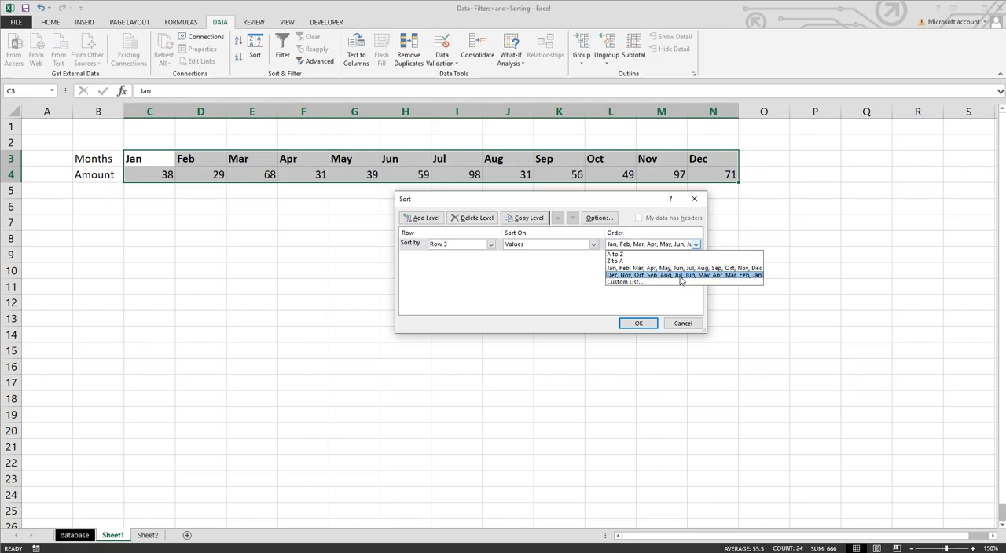
{"action": "left_click", "coordinate": [680, 277]}
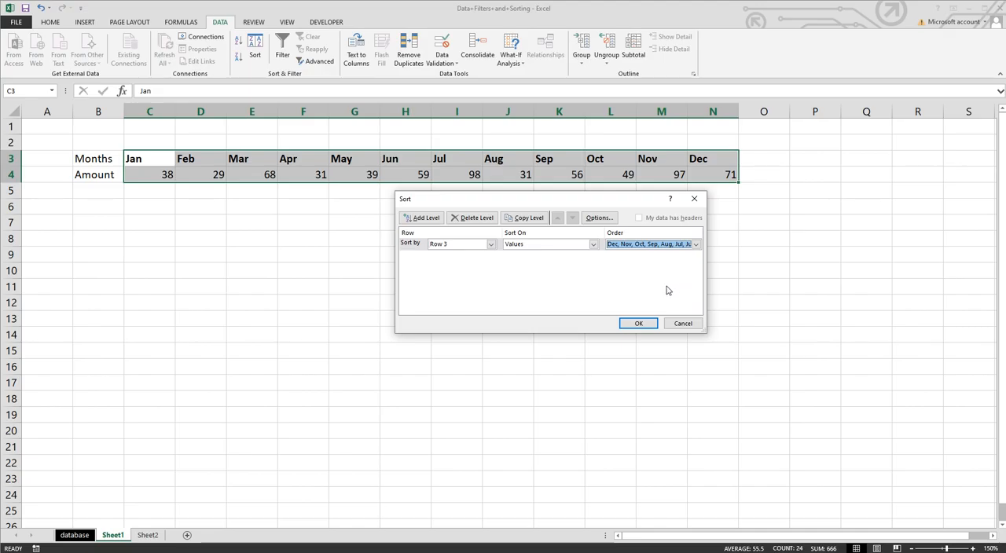
{"action": "left_click", "coordinate": [639, 324]}
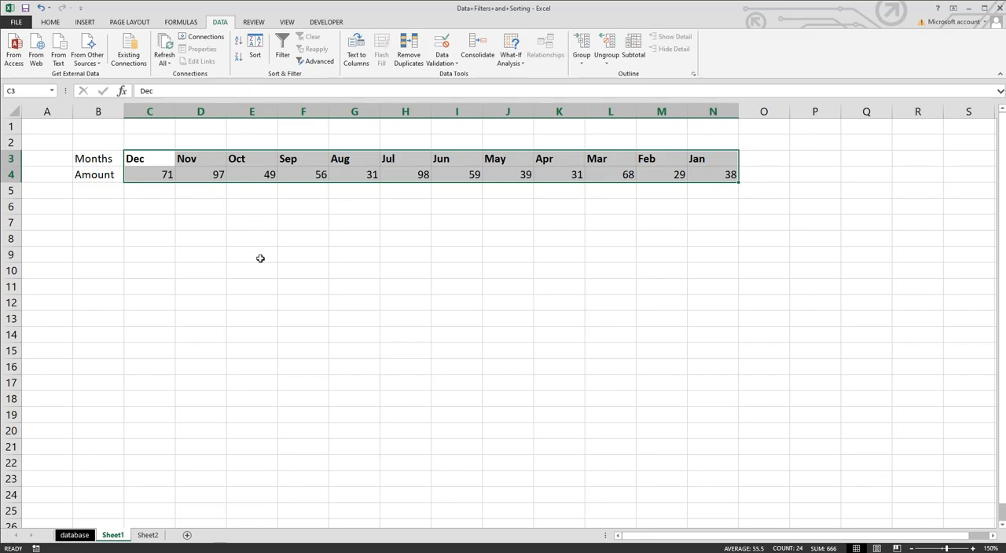
Step: Switch to Sheet2 and correct the column header in B3 to Metals
{"action": "left_click", "coordinate": [331, 220]}
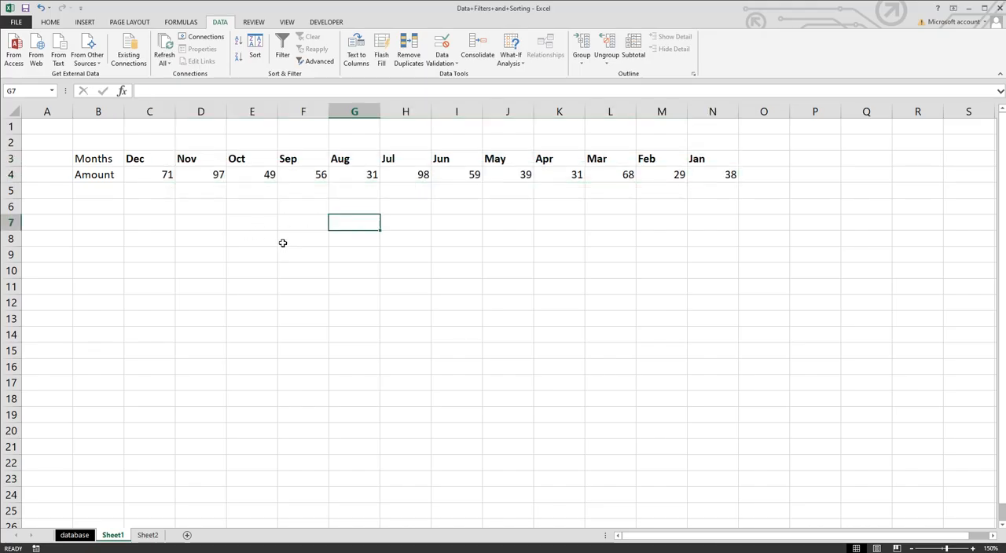
{"action": "left_click", "coordinate": [200, 183]}
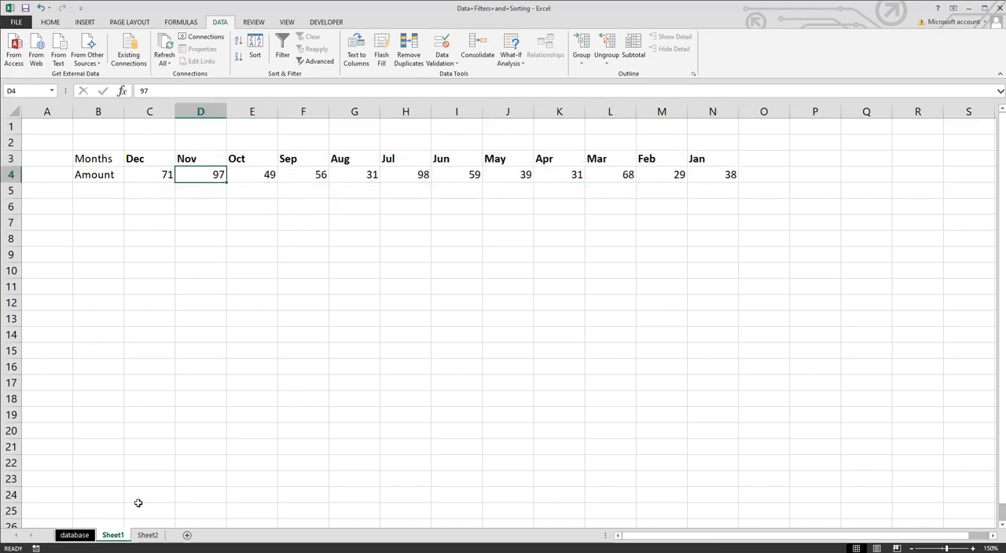
{"action": "left_click", "coordinate": [148, 535]}
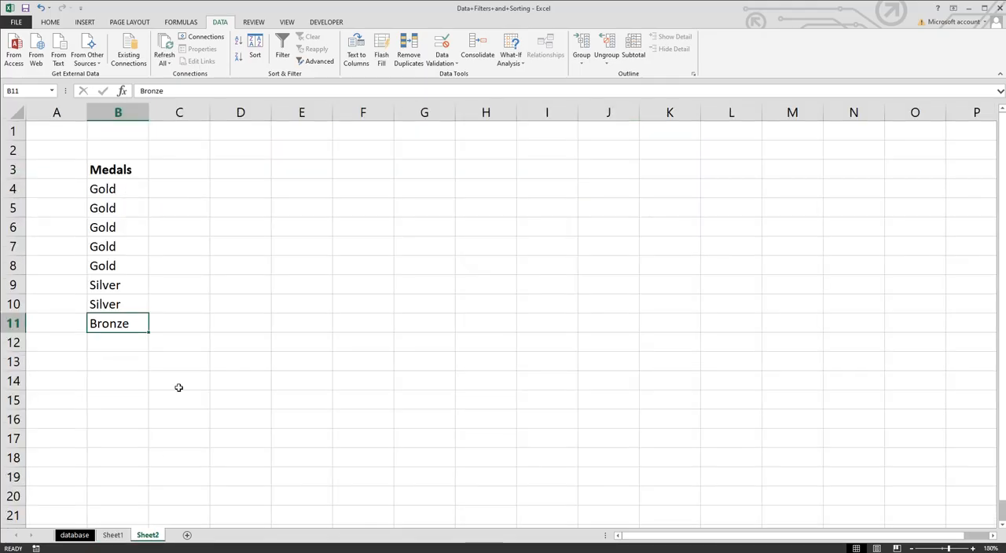
{"action": "double_click", "coordinate": [115, 170]}
{"action": "key", "text": "BackSpace"}
{"action": "type", "text": "t"}
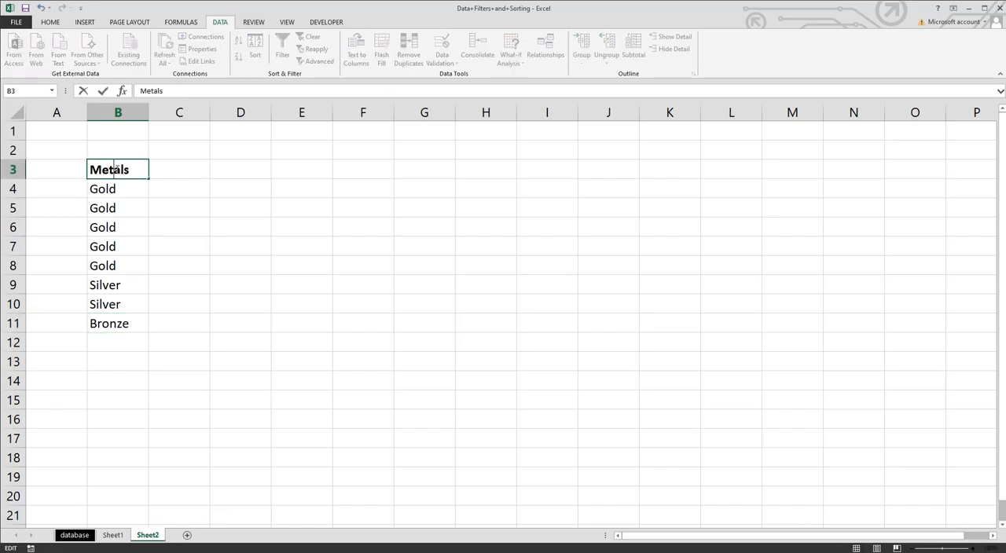
{"action": "left_click", "coordinate": [177, 184]}
Step: Select the metal names in B4:B11 and sort them alphabetically A to Z
{"action": "left_click", "coordinate": [142, 189]}
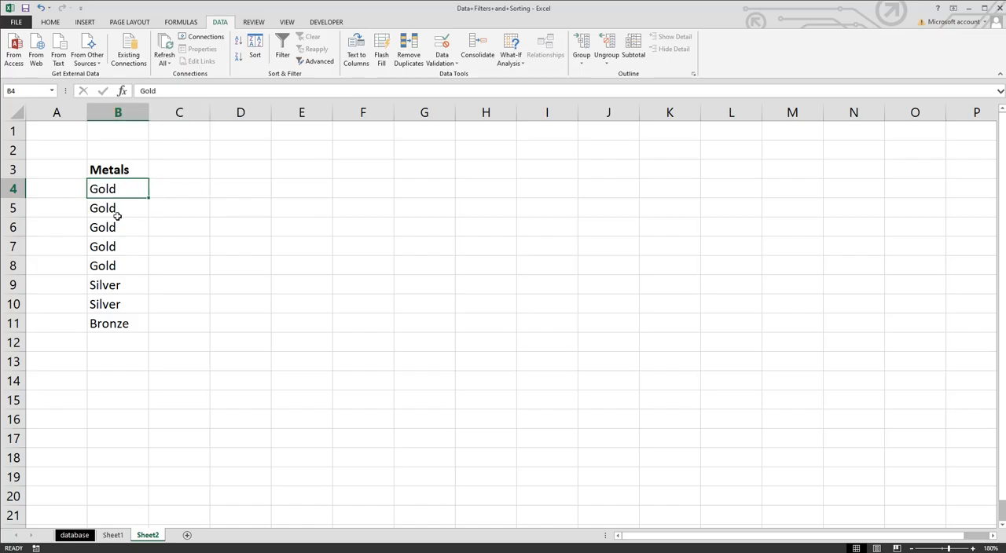
{"action": "left_click_drag", "start_coordinate": [125, 202], "coordinate": [125, 325]}
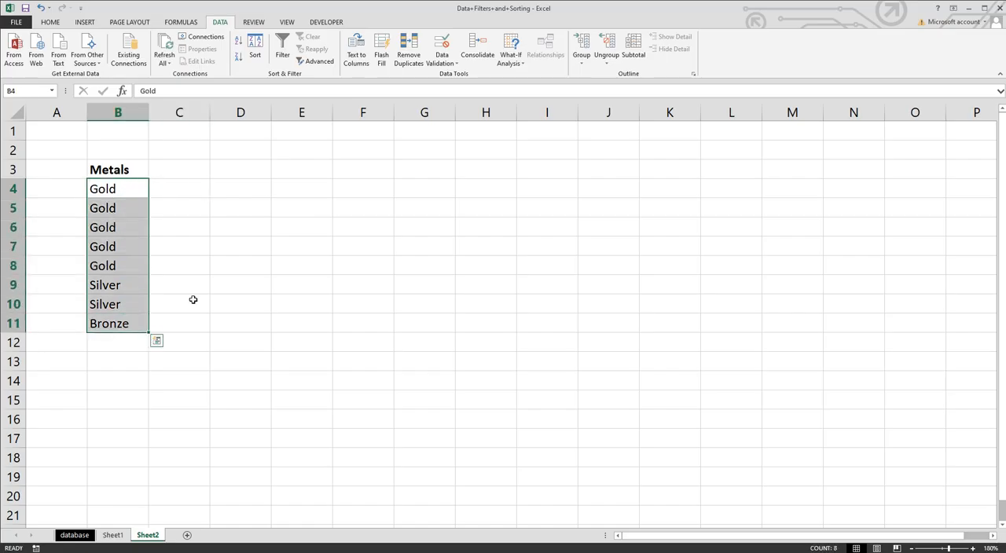
{"action": "left_click", "coordinate": [198, 296]}
{"action": "left_click_drag", "start_coordinate": [123, 193], "coordinate": [119, 327]}
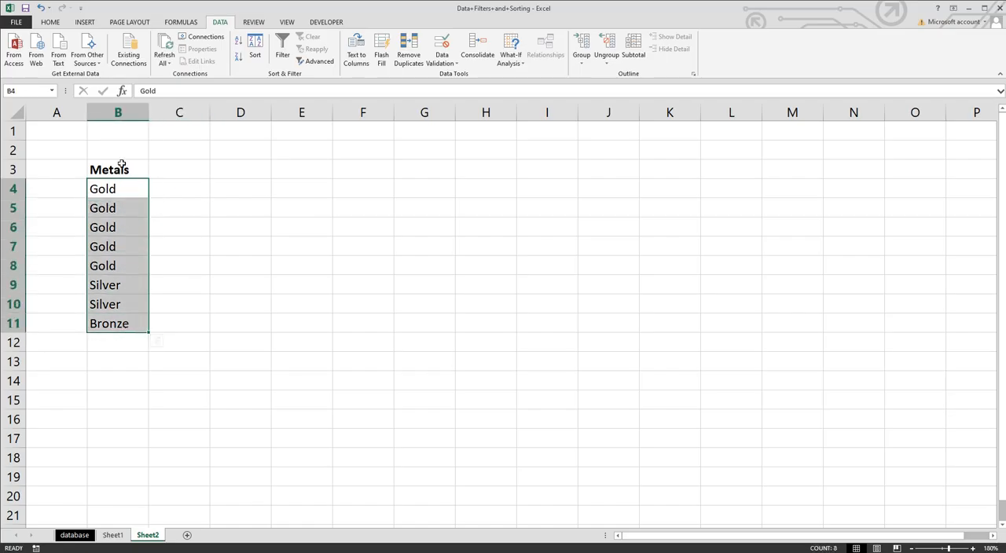
{"action": "left_click", "coordinate": [255, 56]}
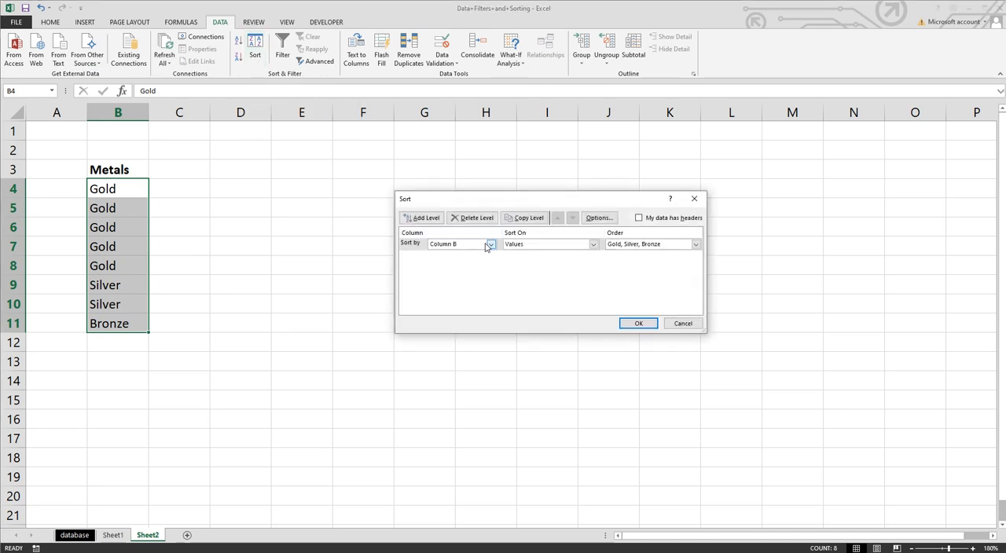
{"action": "left_click", "coordinate": [696, 245]}
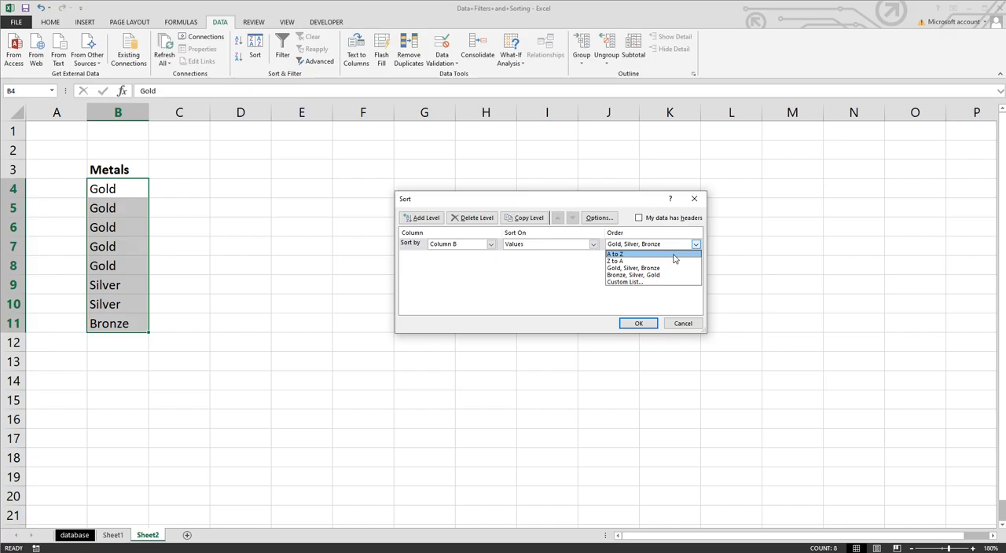
{"action": "left_click", "coordinate": [674, 256]}
{"action": "left_click", "coordinate": [645, 322]}
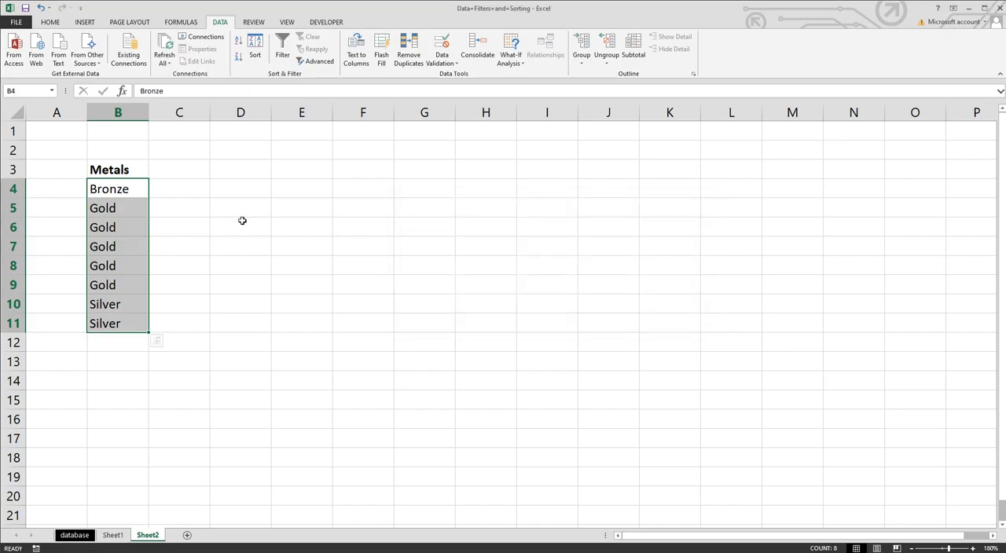
{"action": "left_click", "coordinate": [283, 49]}
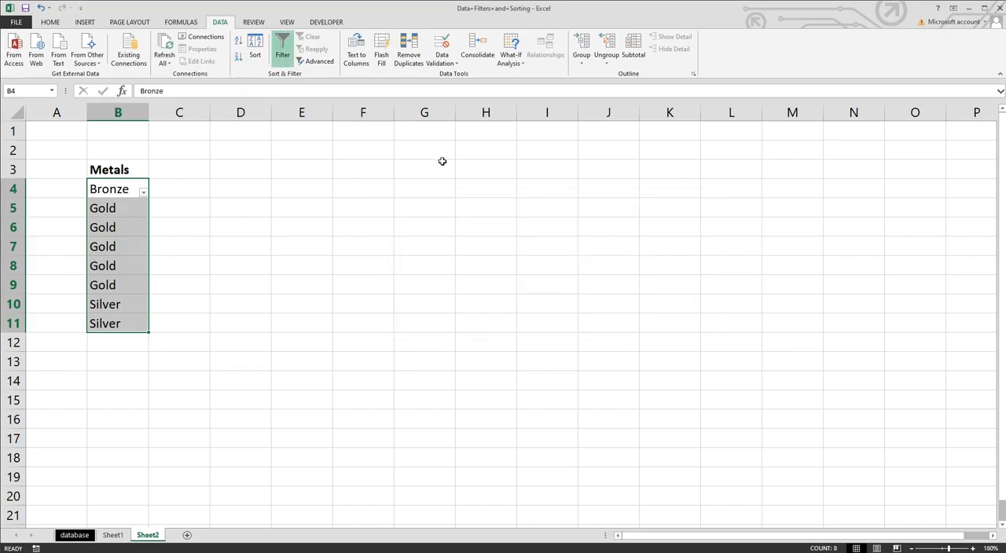
{"action": "left_click", "coordinate": [282, 52]}
{"action": "left_click", "coordinate": [255, 57]}
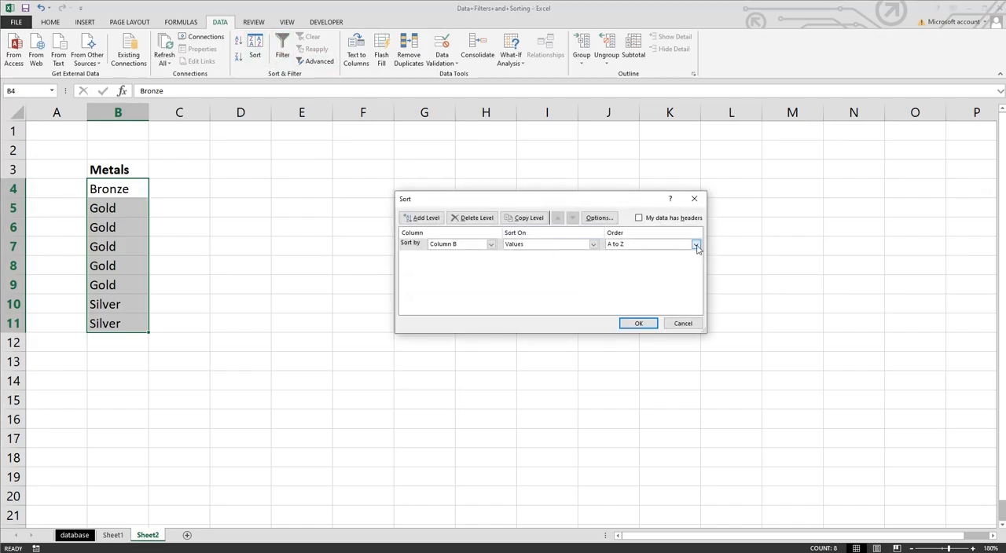
{"action": "left_click", "coordinate": [682, 323]}
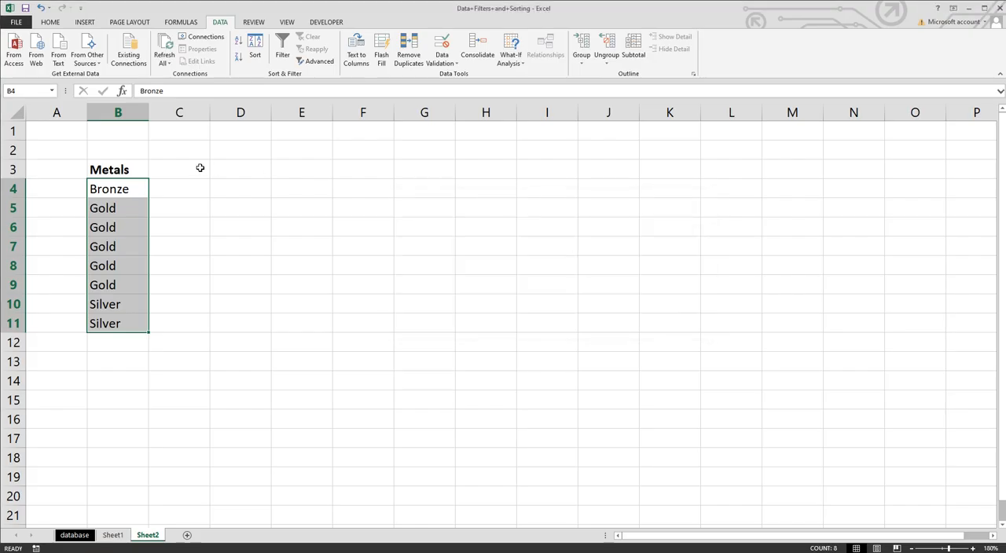
Step: Create a new Gold, Silver, Bronze custom list in the Advanced options' custom lists editor
{"action": "left_click", "coordinate": [218, 186]}
{"action": "left_click_drag", "start_coordinate": [144, 189], "coordinate": [128, 319]}
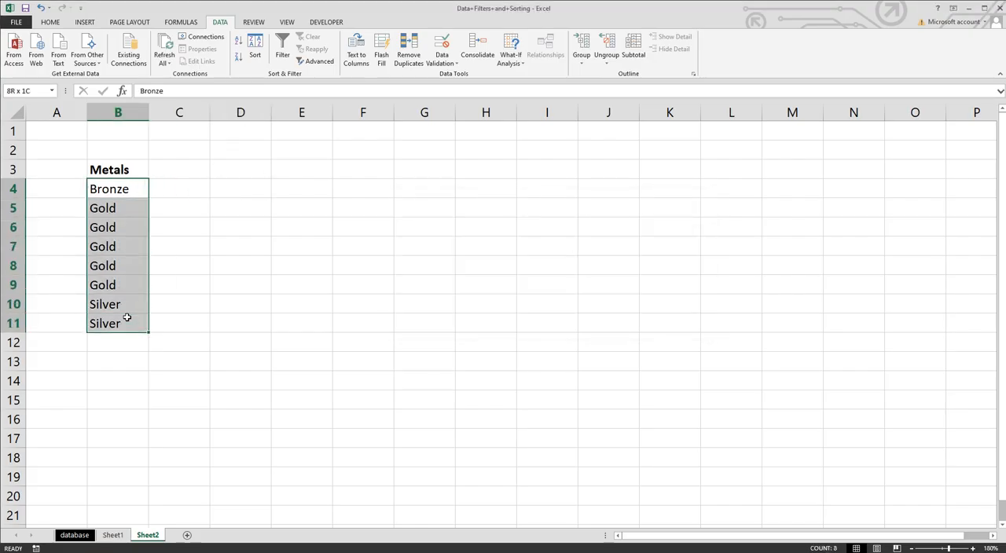
{"action": "left_click", "coordinate": [16, 23]}
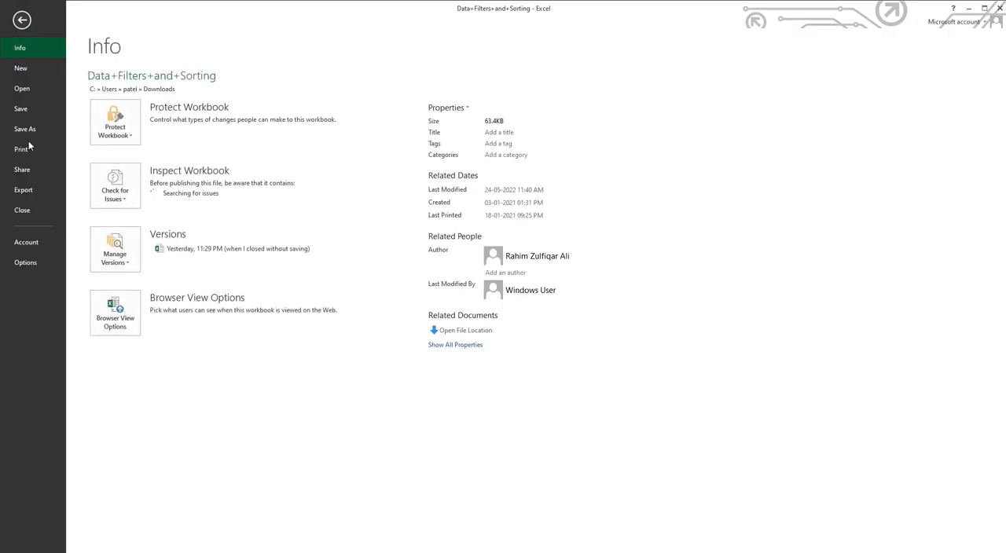
{"action": "left_click", "coordinate": [26, 263]}
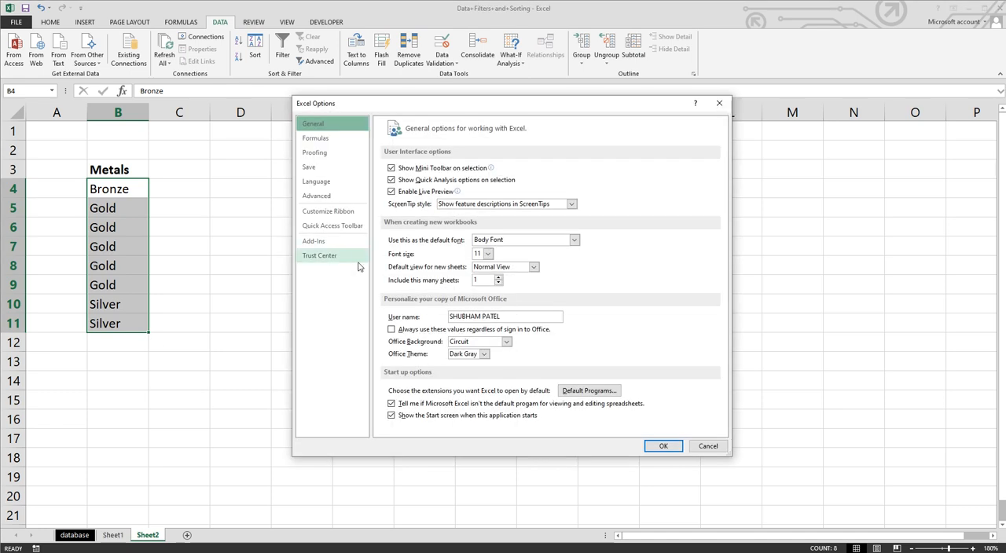
{"action": "left_click", "coordinate": [333, 199]}
{"action": "scroll", "coordinate": [582, 330], "scroll_direction": "down", "scroll_amount": 5}
{"action": "scroll", "coordinate": [586, 338], "scroll_direction": "down", "scroll_amount": 20}
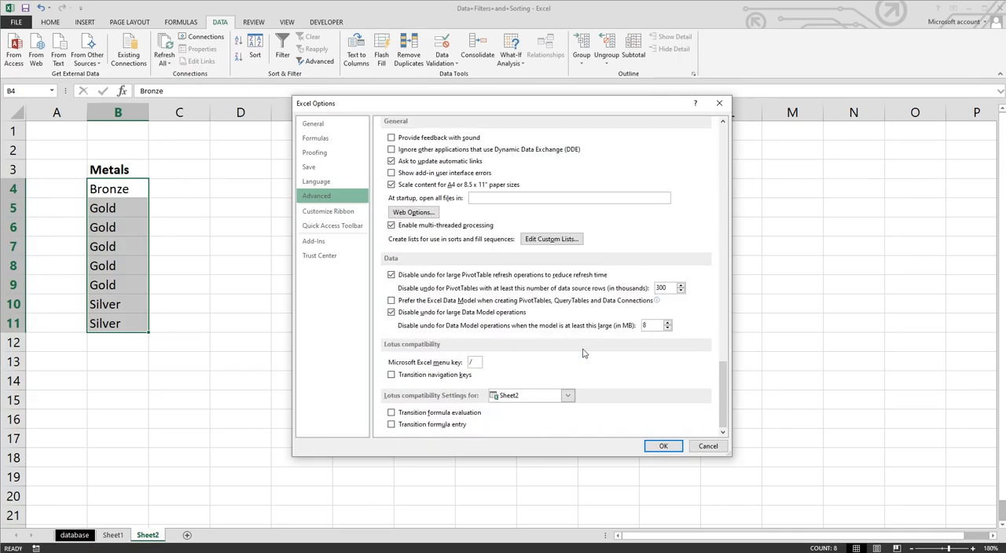
{"action": "left_click", "coordinate": [552, 239]}
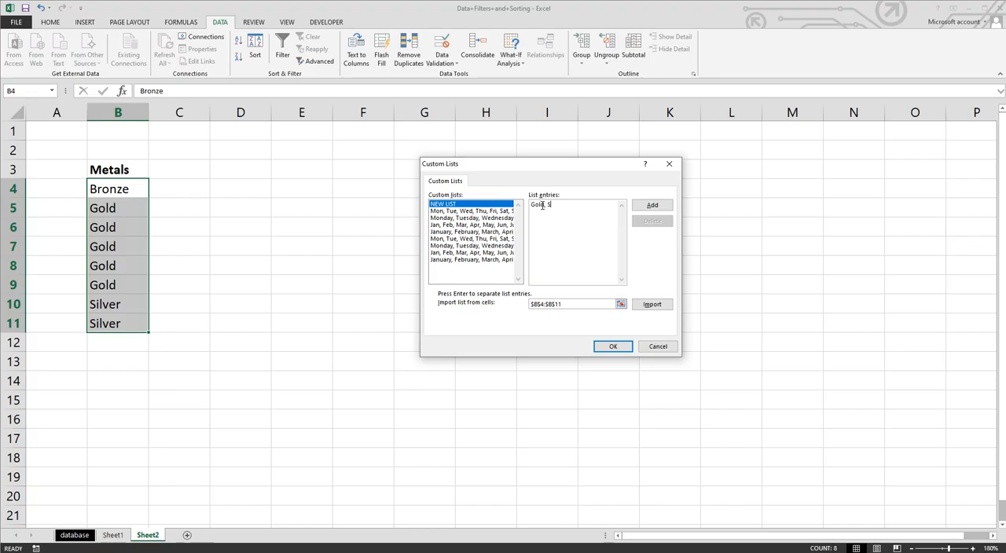
{"action": "type", "text": "er"}
{"action": "left_click", "coordinate": [653, 205]}
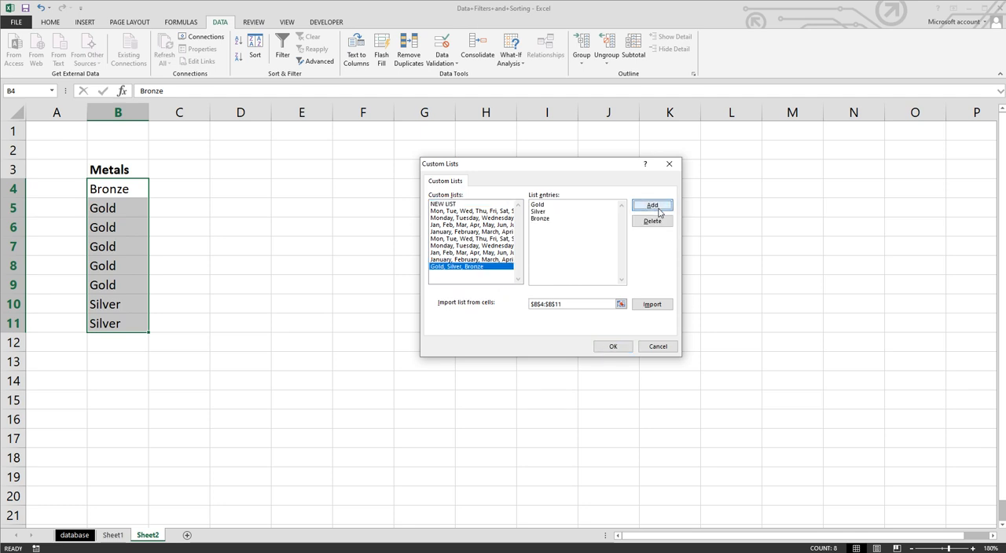
{"action": "left_click", "coordinate": [613, 347]}
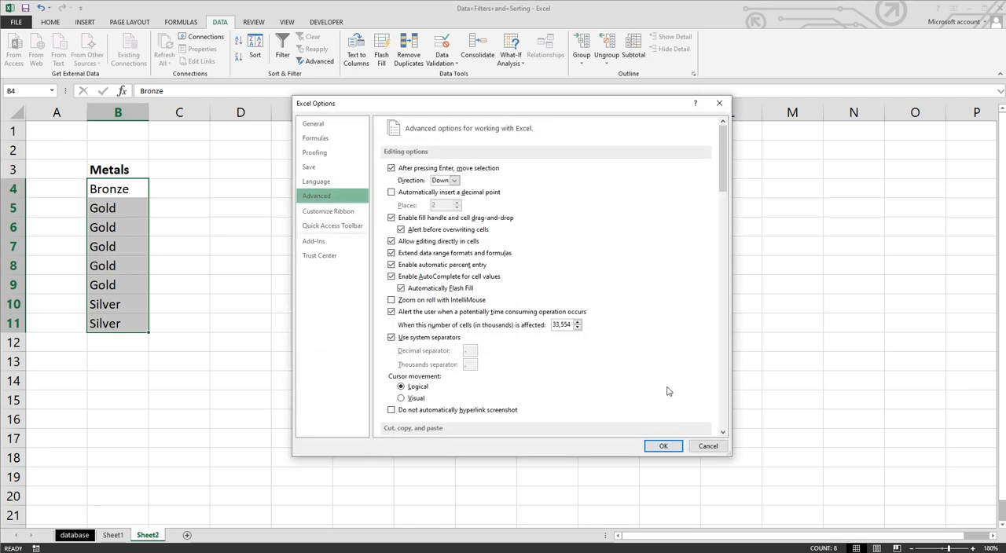
{"action": "left_click", "coordinate": [662, 443]}
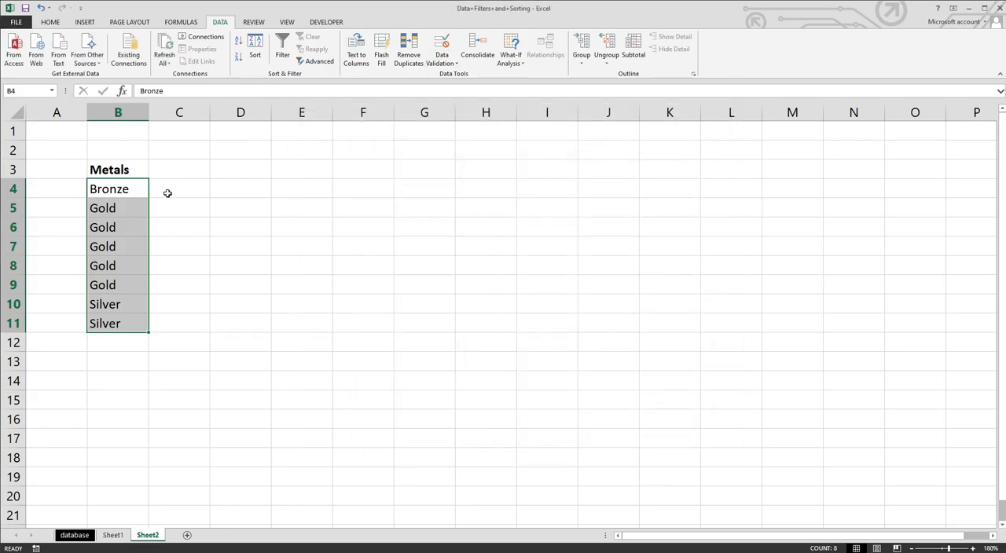
Step: Sort B4:B11 by the new Gold, Silver, Bronze custom list order
{"action": "left_click", "coordinate": [254, 49]}
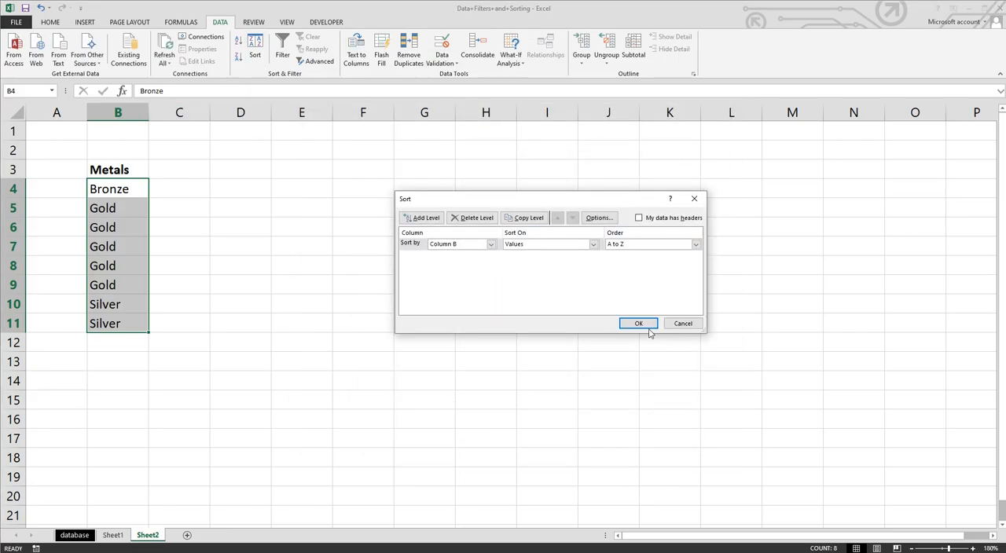
{"action": "left_click", "coordinate": [696, 244]}
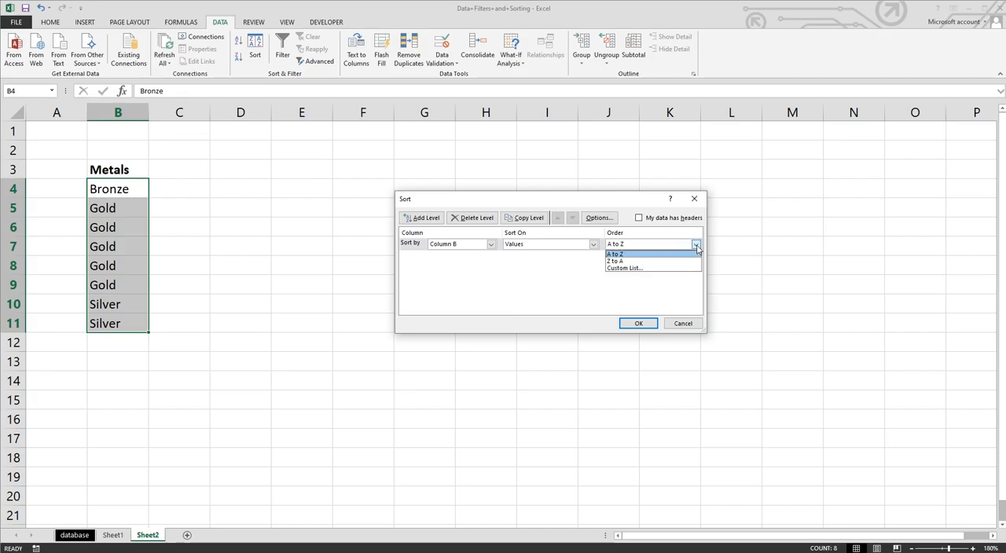
{"action": "left_click", "coordinate": [669, 268]}
{"action": "left_click", "coordinate": [457, 267]}
{"action": "left_click", "coordinate": [612, 346]}
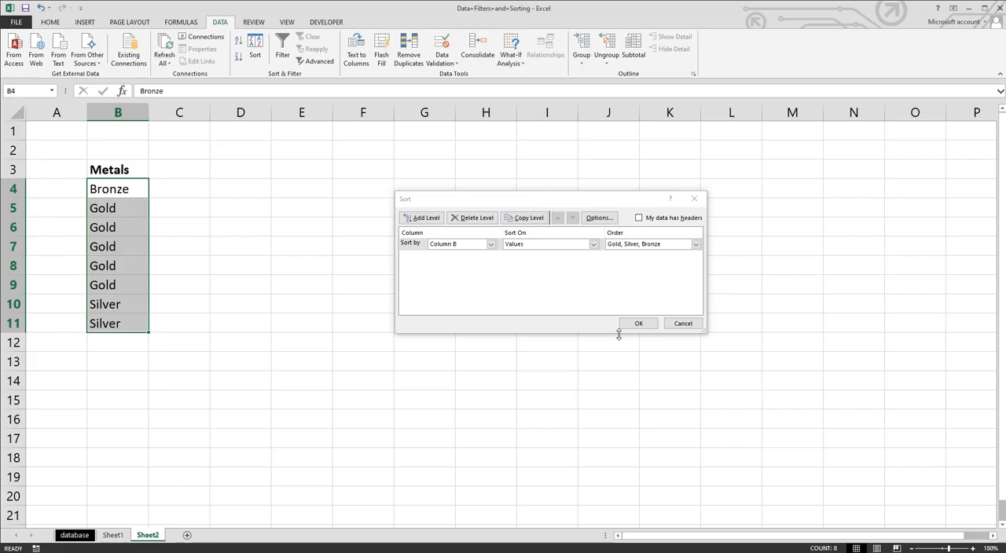
{"action": "left_click", "coordinate": [696, 244]}
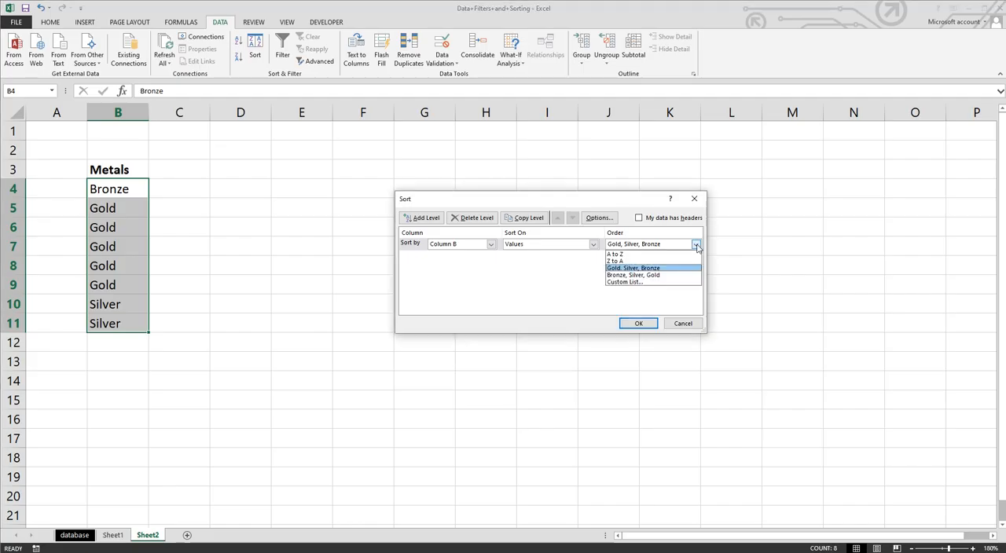
{"action": "left_click", "coordinate": [652, 269]}
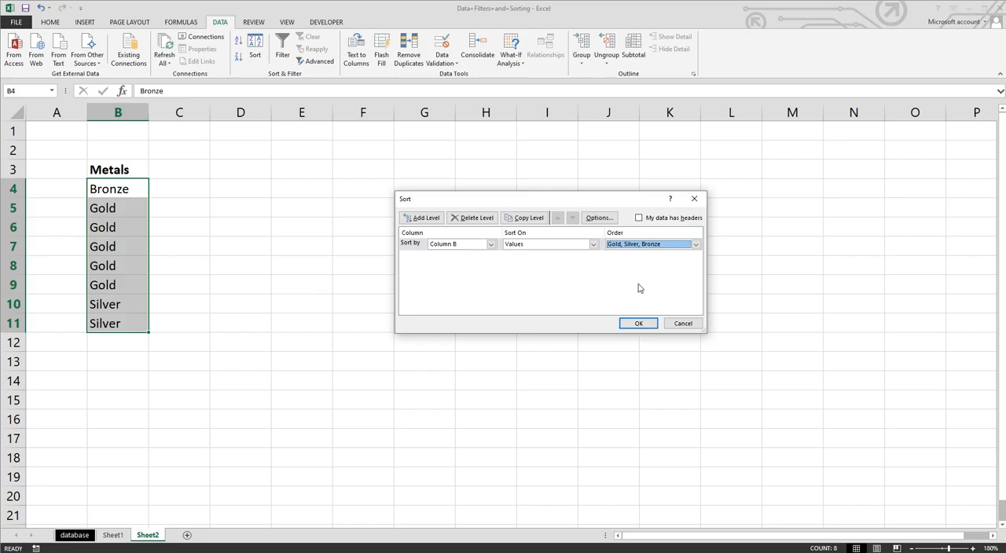
{"action": "left_click", "coordinate": [642, 324]}
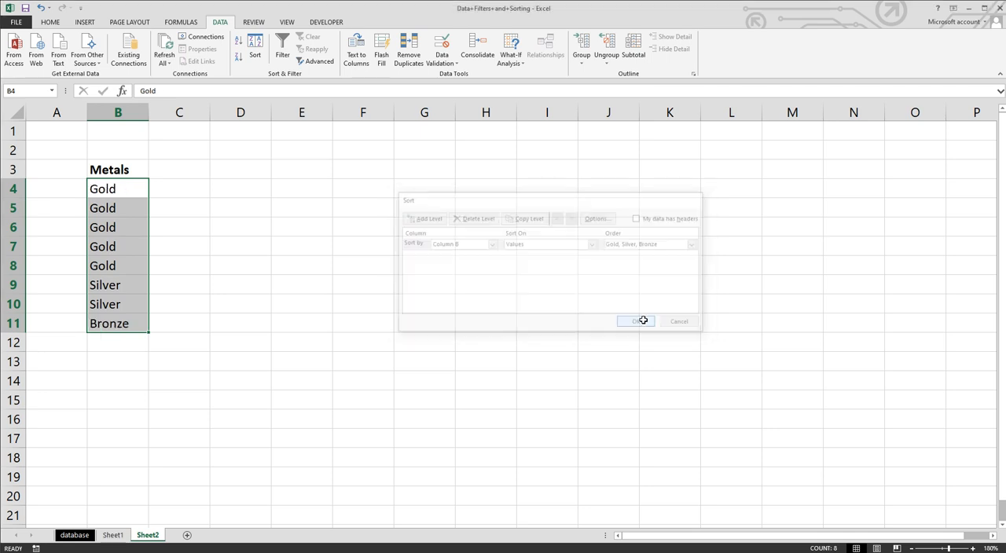
Step: Return to the database sheet
{"action": "left_click", "coordinate": [178, 189]}
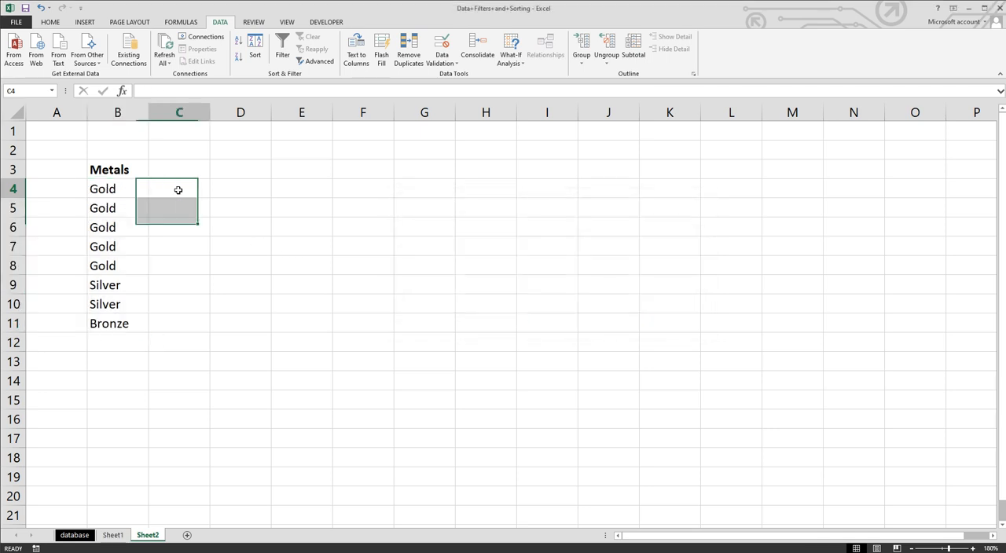
{"action": "left_click_drag", "start_coordinate": [114, 188], "coordinate": [138, 309]}
{"action": "left_click", "coordinate": [137, 326]}
{"action": "left_click", "coordinate": [392, 317]}
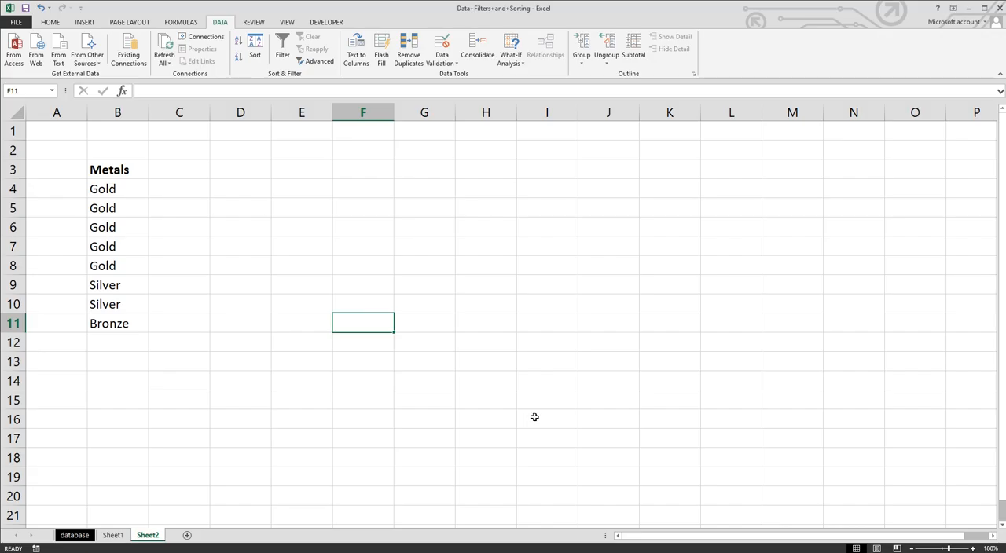
{"action": "left_click", "coordinate": [470, 328]}
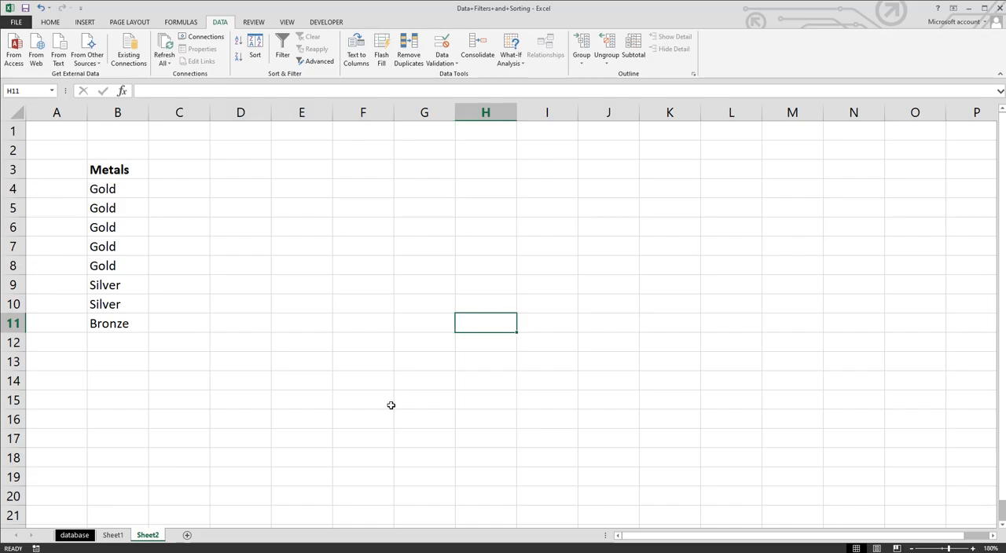
{"action": "left_click", "coordinate": [110, 537]}
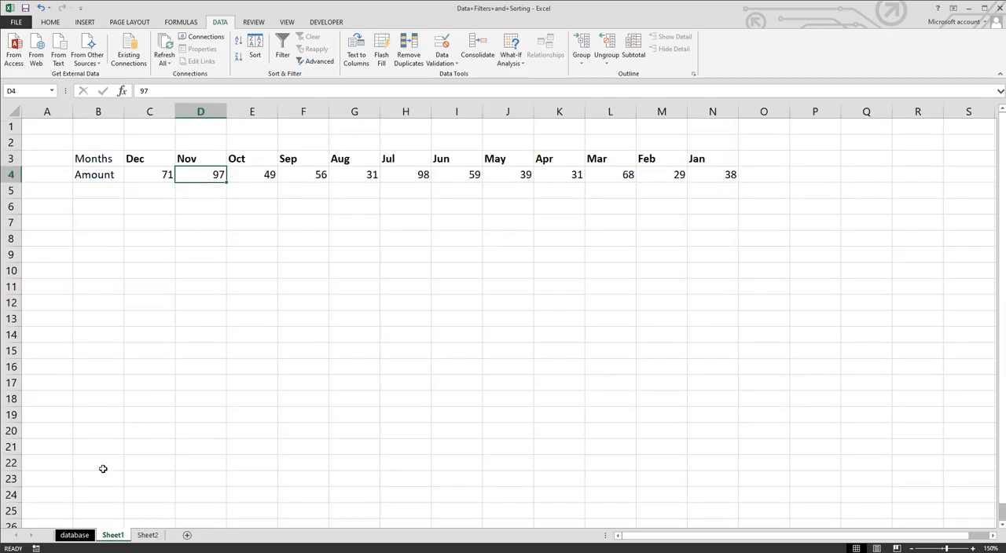
{"action": "left_click", "coordinate": [66, 539]}
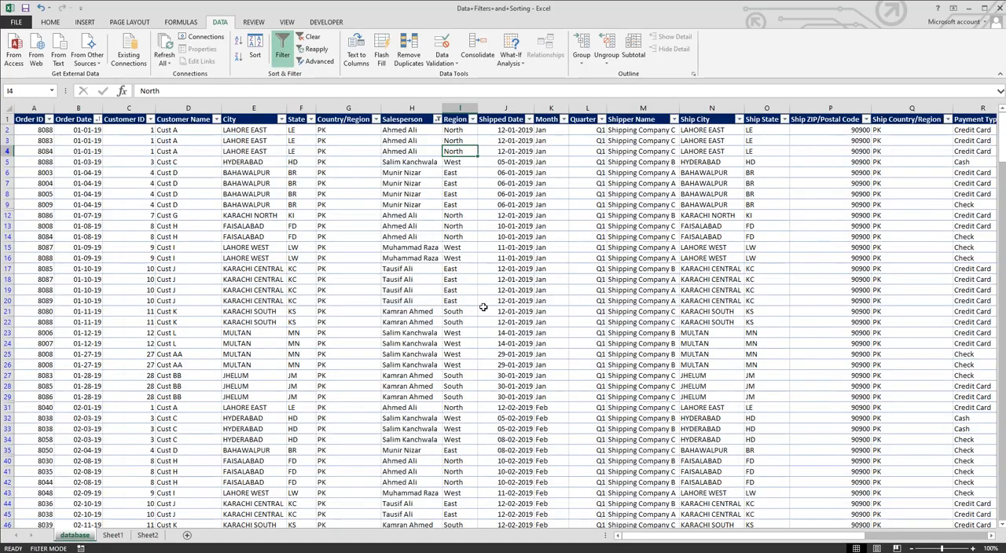
Step: Examine the Order Date column's Custom AutoFilter dialog and its date comparison operators without applying a filter
{"action": "scroll", "coordinate": [483, 321], "scroll_direction": "down", "scroll_amount": 6}
{"action": "scroll", "coordinate": [483, 321], "scroll_direction": "up", "scroll_amount": 6}
{"action": "left_click", "coordinate": [98, 119]}
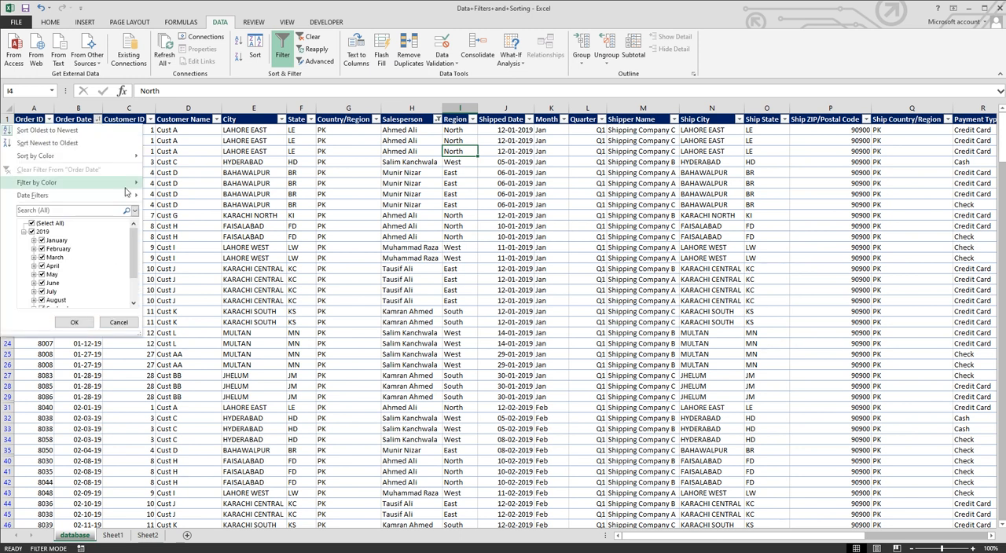
{"action": "mouse_move", "coordinate": [133, 200]}
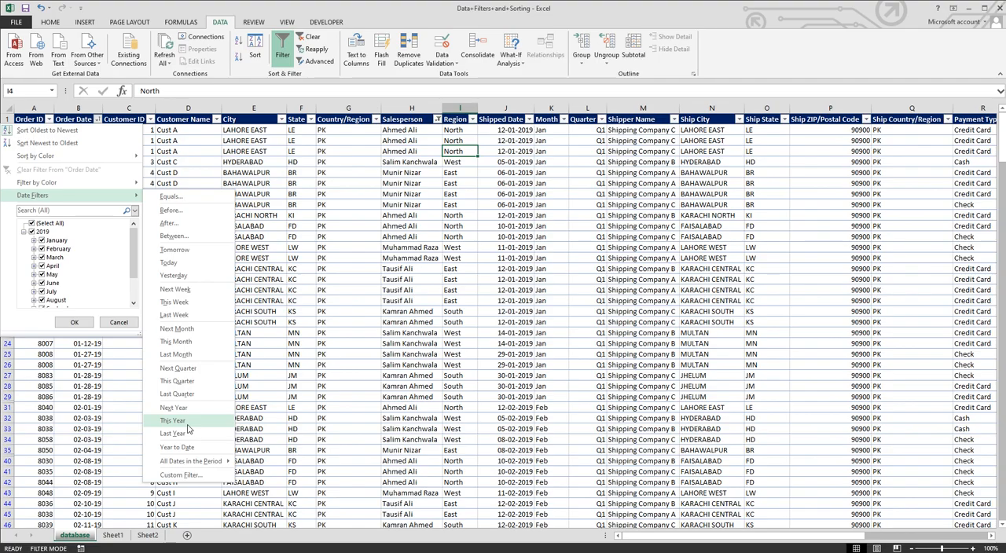
{"action": "left_click", "coordinate": [199, 476]}
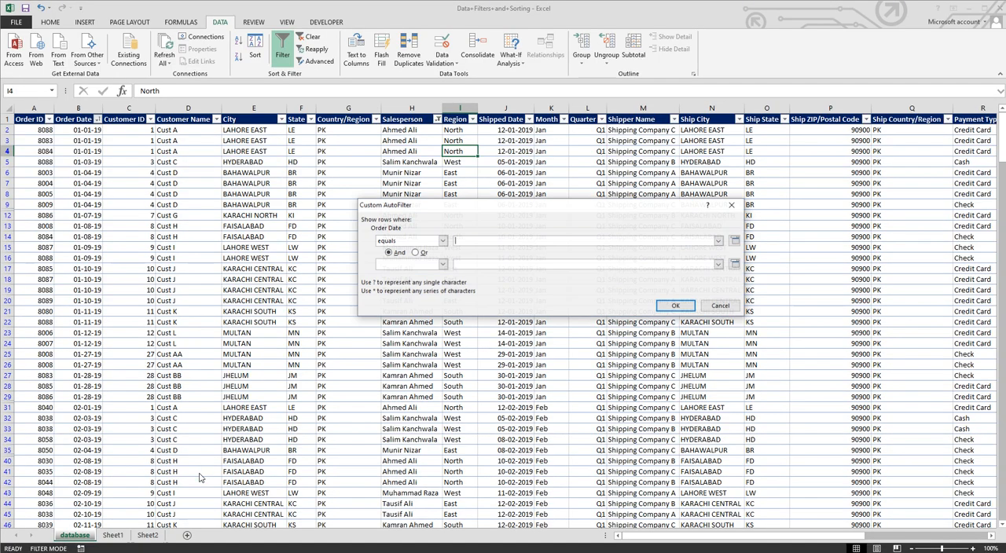
{"action": "left_click", "coordinate": [442, 241]}
{"action": "left_click", "coordinate": [444, 242]}
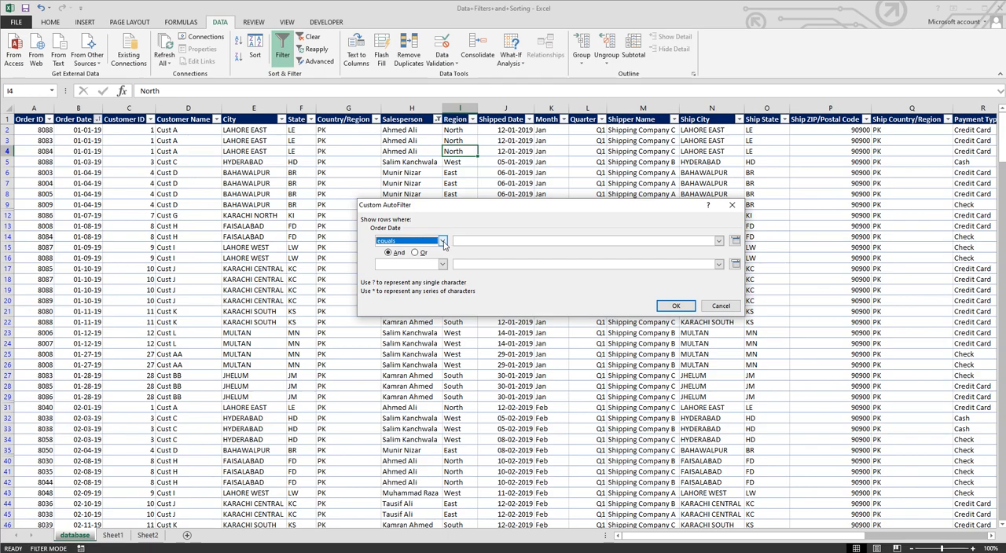
{"action": "left_click", "coordinate": [442, 243]}
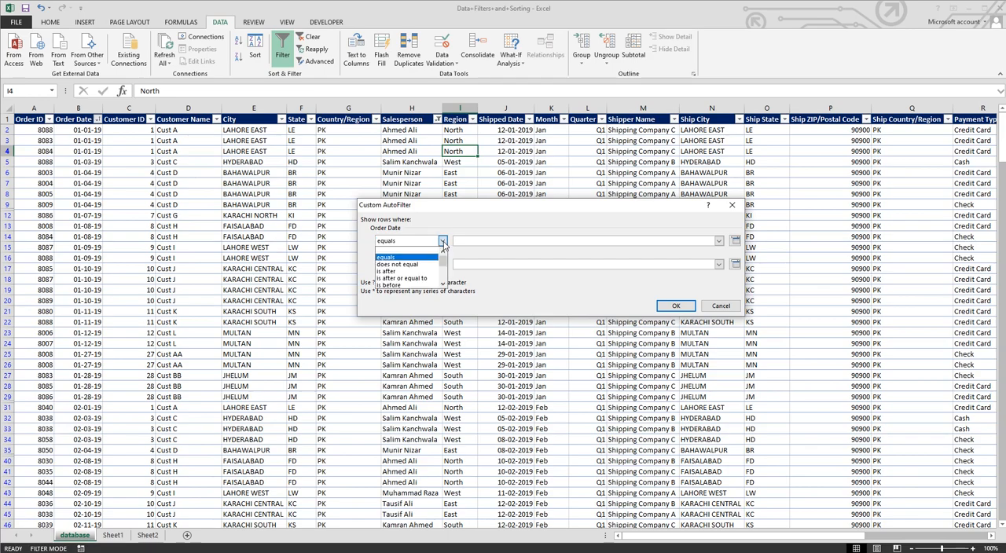
{"action": "left_click", "coordinate": [443, 244]}
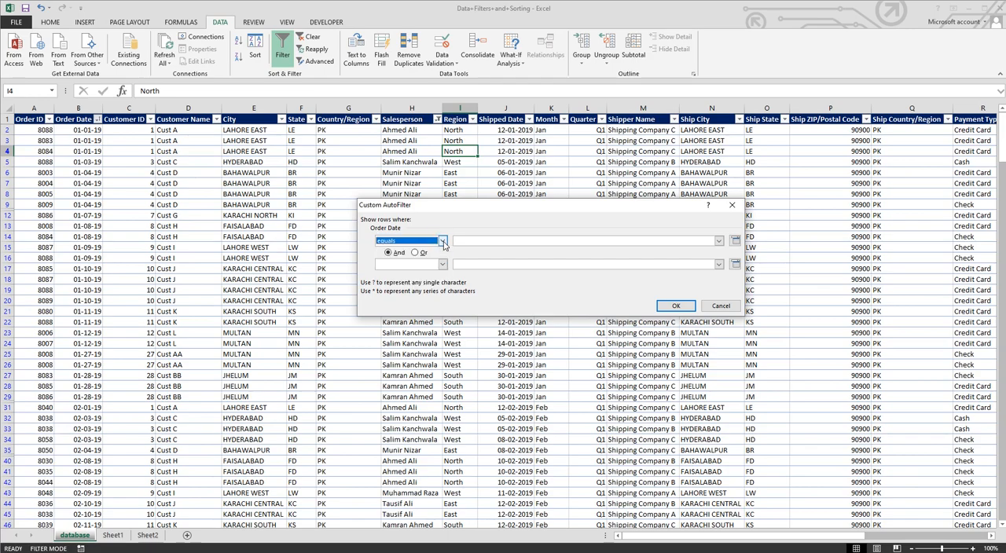
{"action": "left_click", "coordinate": [721, 307]}
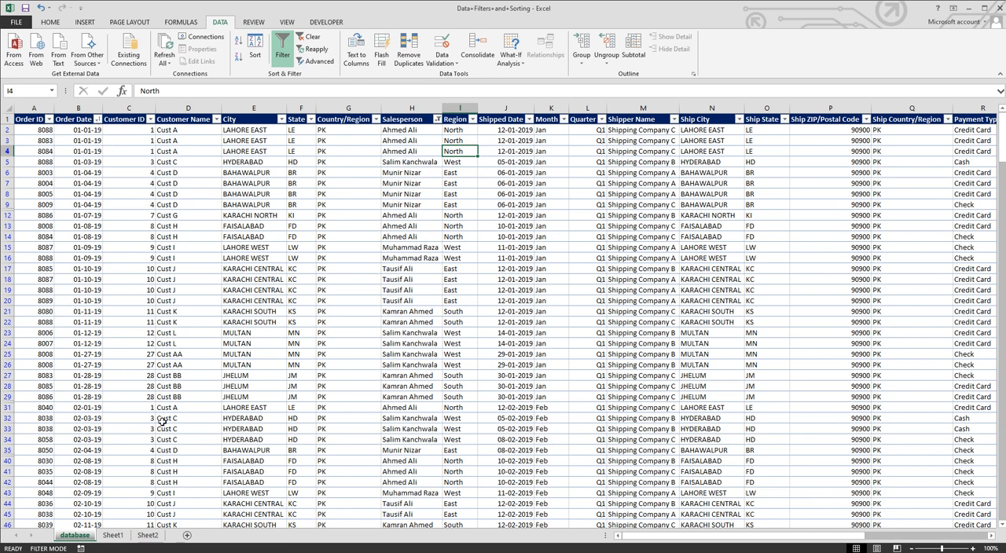
{"action": "left_click", "coordinate": [98, 119]}
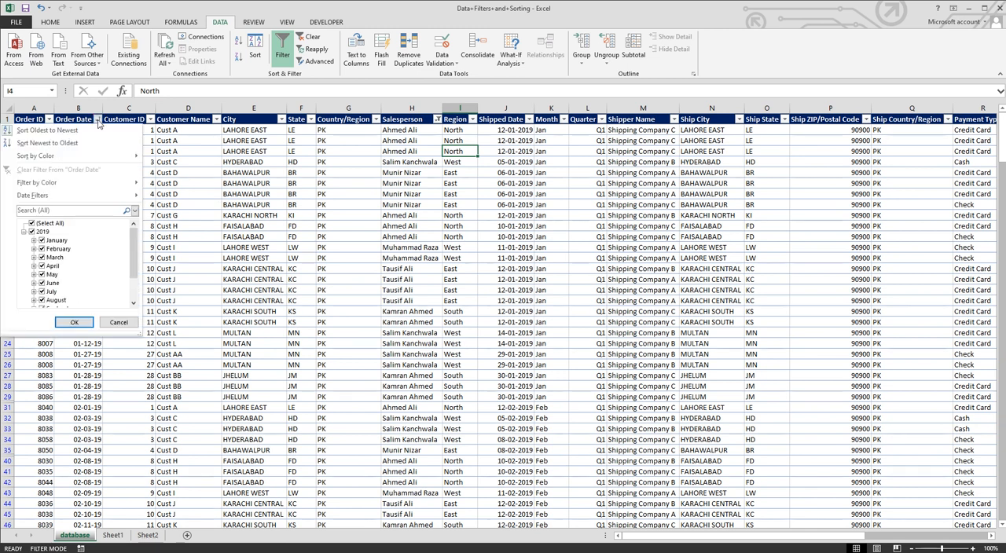
{"action": "mouse_move", "coordinate": [63, 198]}
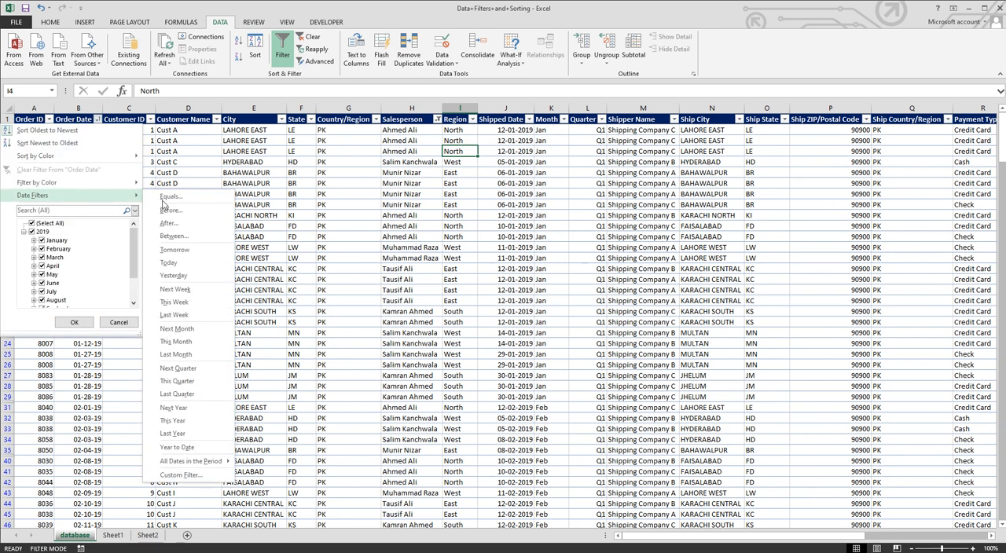
{"action": "left_click", "coordinate": [189, 475]}
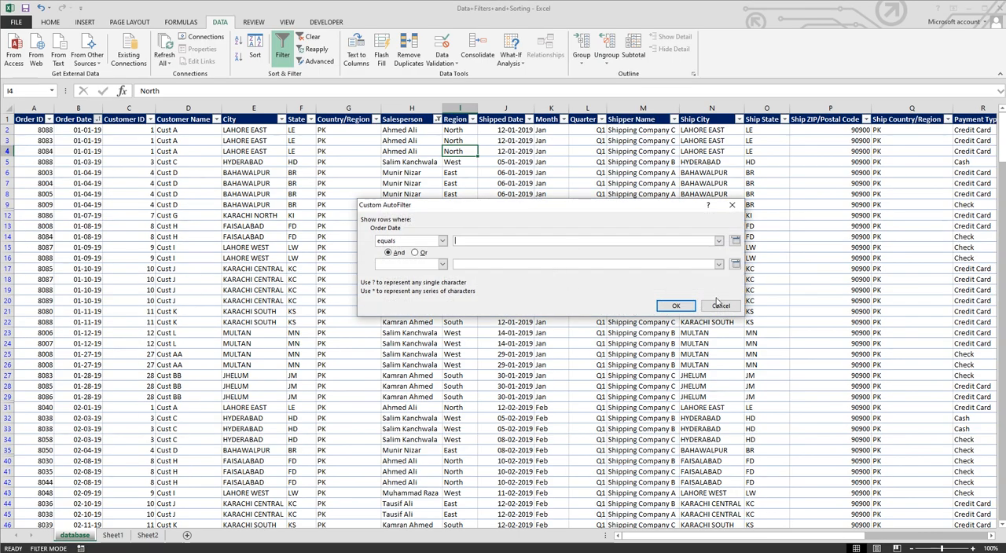
{"action": "left_click", "coordinate": [720, 306]}
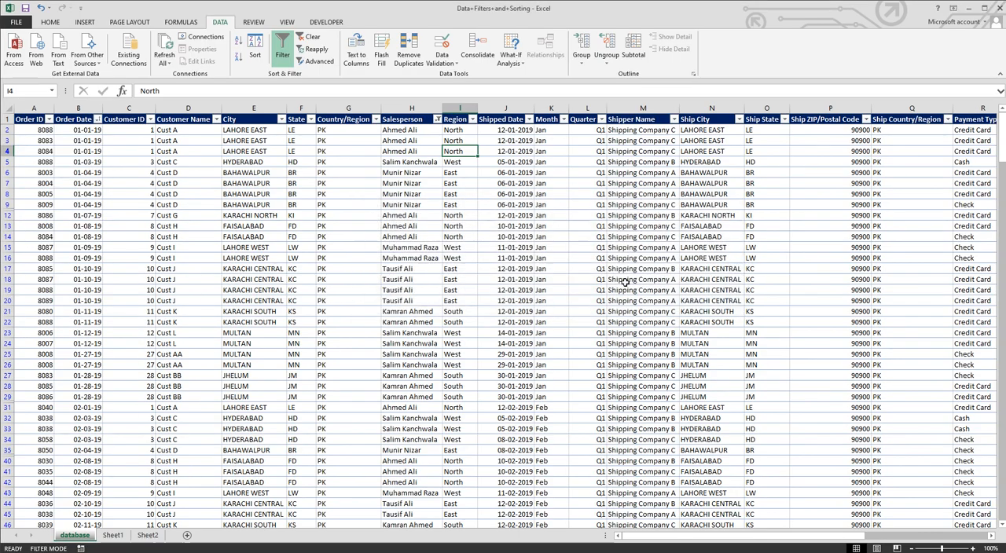
Step: Examine the Customer Name column's Custom AutoFilter dialog and its text comparison operators without applying a filter
{"action": "left_click", "coordinate": [178, 134]}
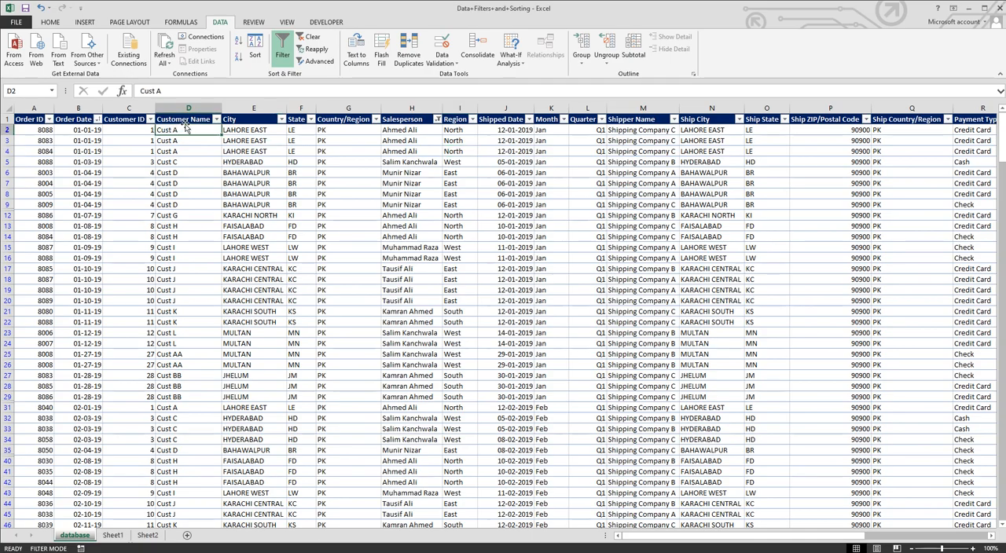
{"action": "left_click", "coordinate": [216, 120]}
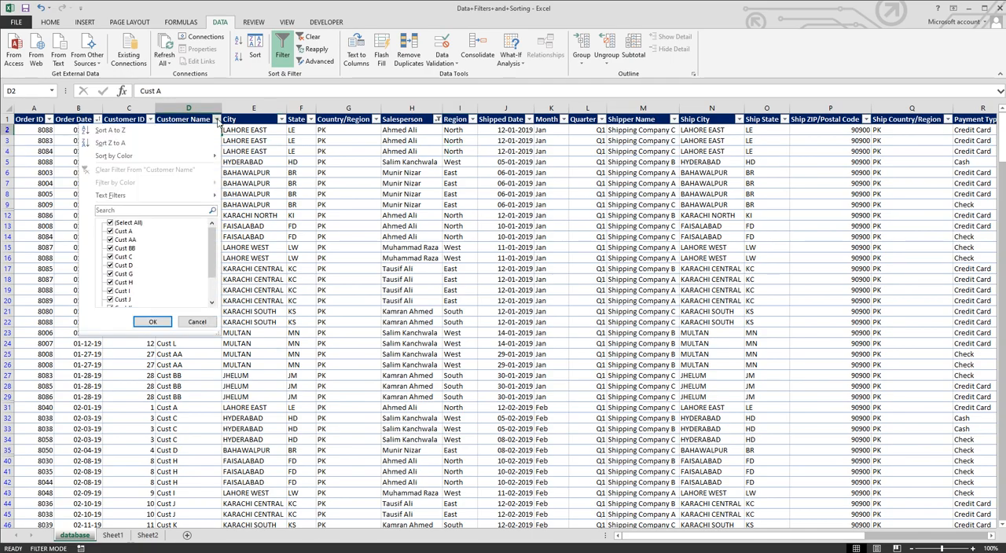
{"action": "mouse_move", "coordinate": [208, 196]}
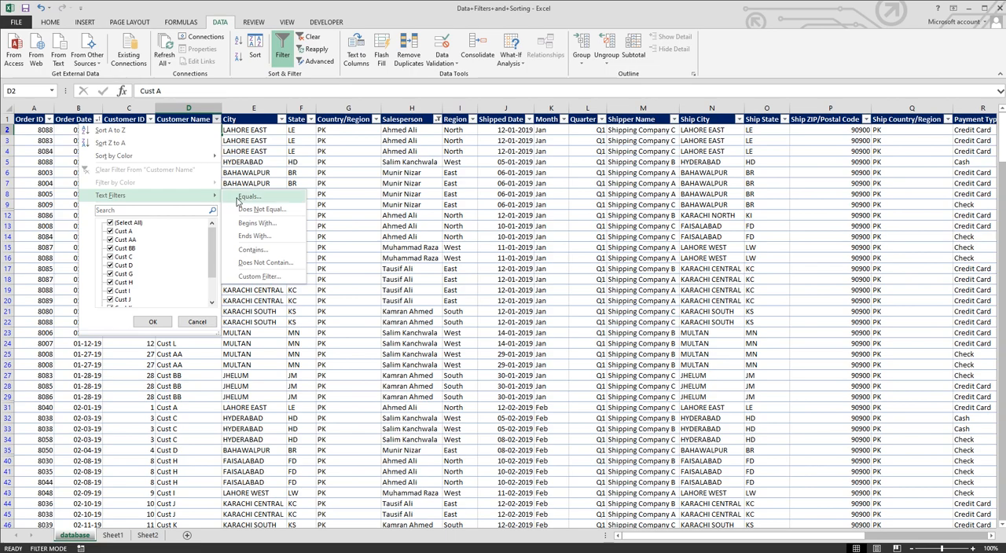
{"action": "left_click", "coordinate": [255, 277]}
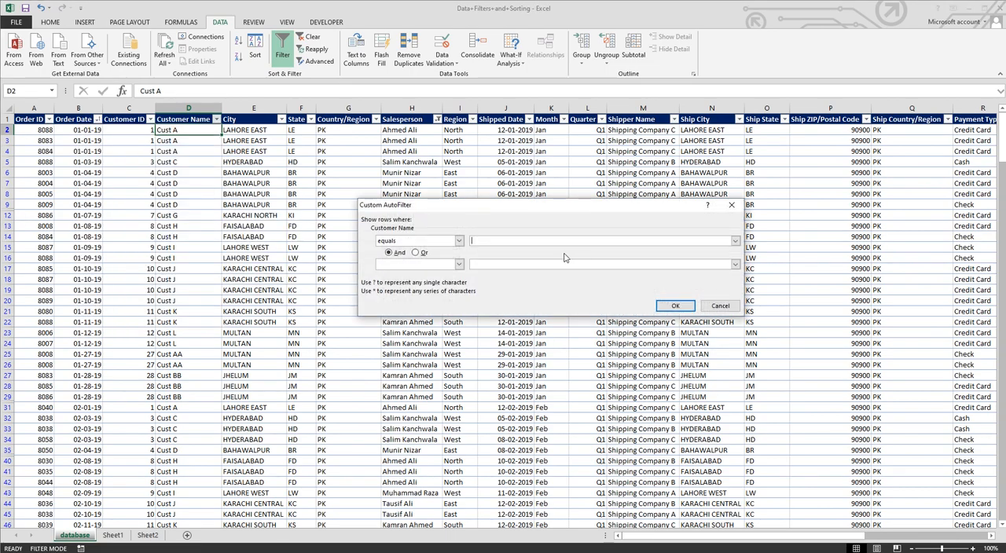
{"action": "left_click", "coordinate": [459, 242]}
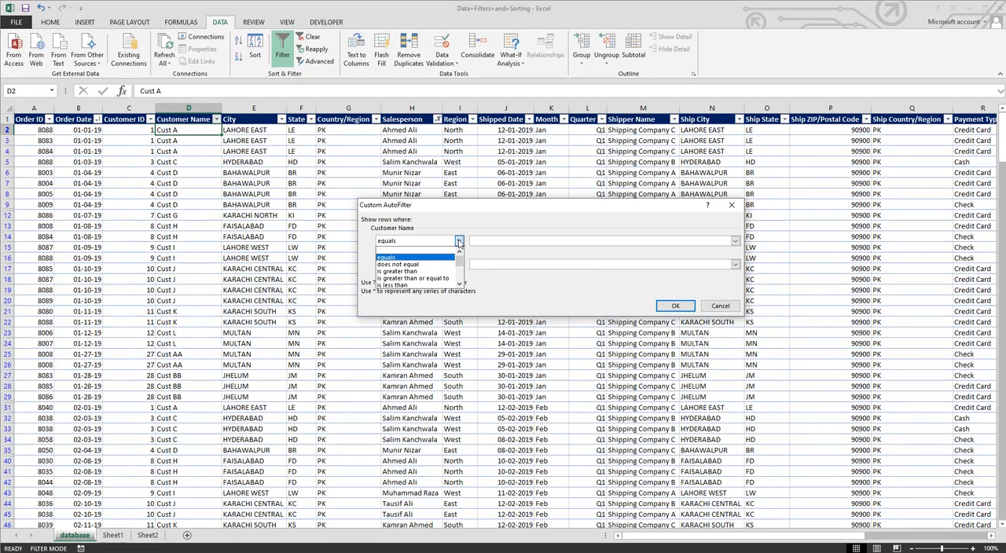
{"action": "left_click", "coordinate": [459, 242]}
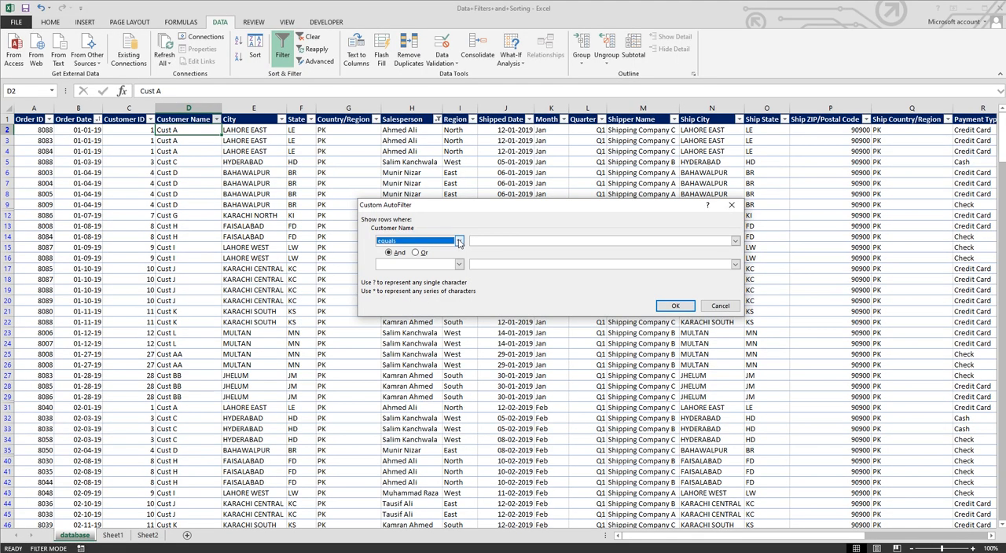
{"action": "left_click", "coordinate": [731, 308]}
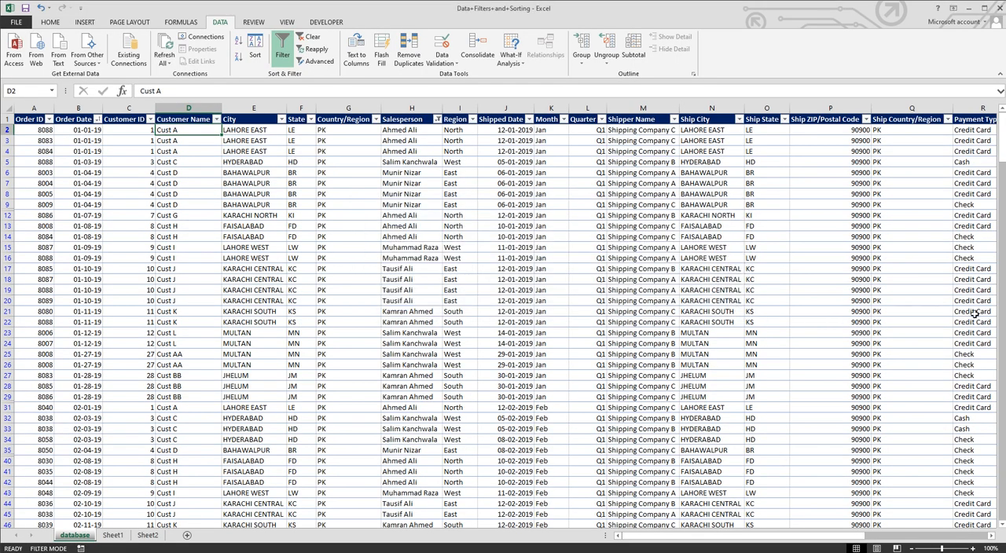